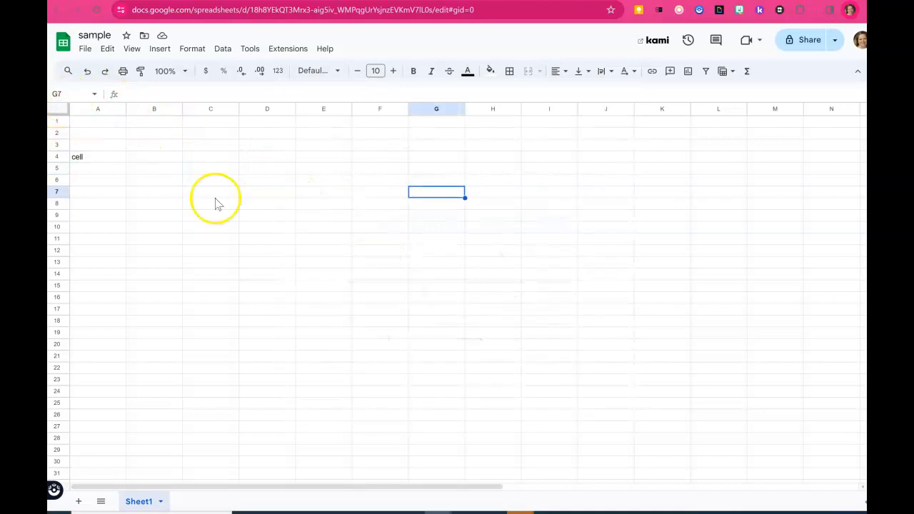
- Jump to cell A100 by its reference and return to cell A1 the same way
{"action": "key", "text": "Return"}
{"action": "left_click", "coordinate": [72, 93]}
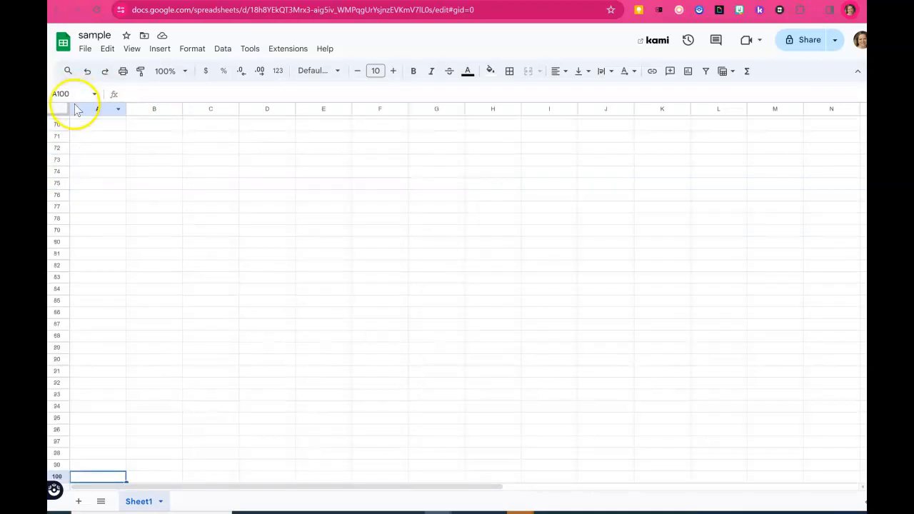
{"action": "type", "text": "a1"}
{"action": "key", "text": "Return"}
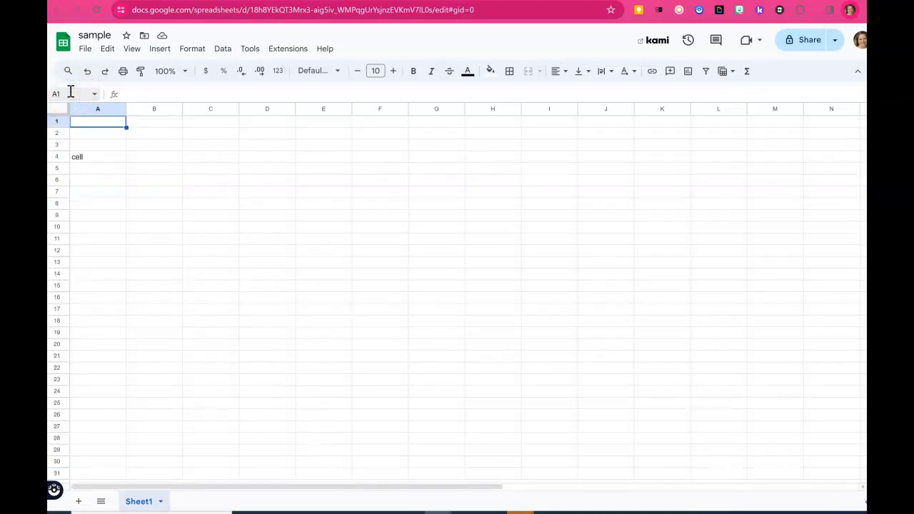
- Clear the text in cell A4 and add a second sheet, switching to Sheet1 and back to Sheet2
{"action": "left_click", "coordinate": [98, 158]}
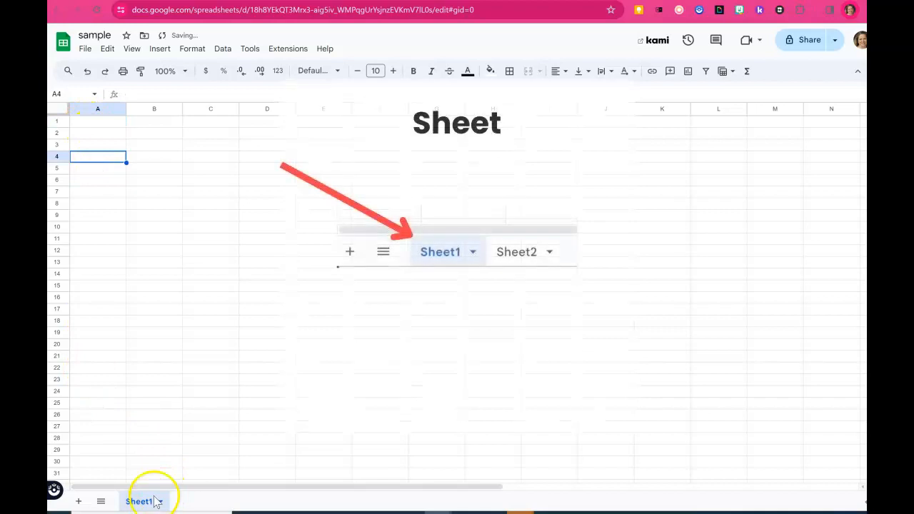
{"action": "left_click", "coordinate": [79, 501]}
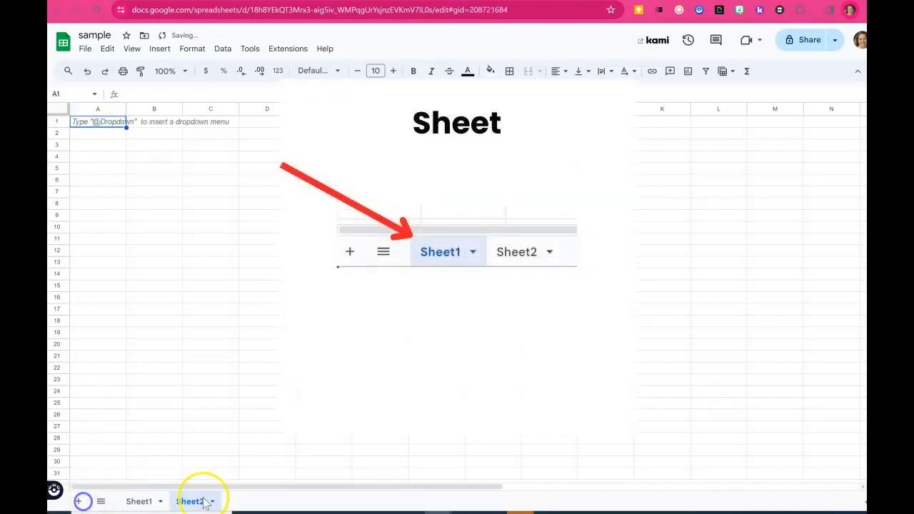
{"action": "left_click", "coordinate": [140, 501]}
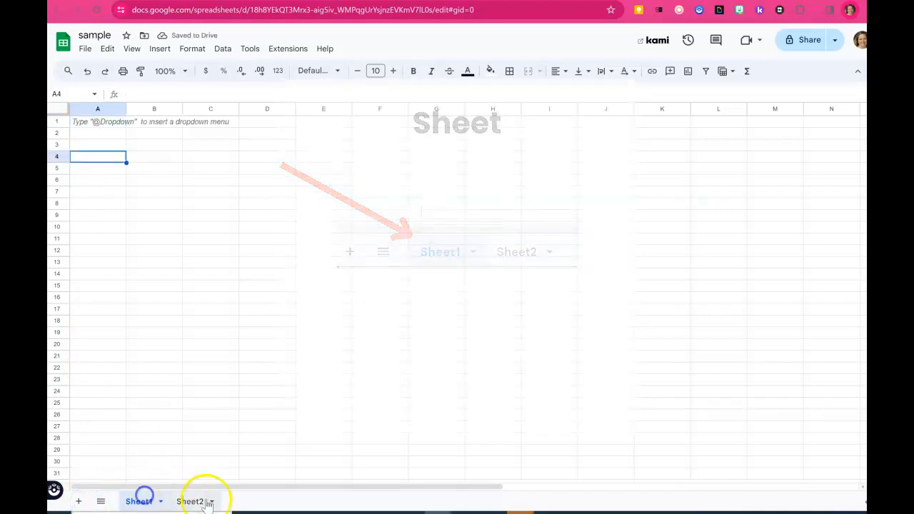
{"action": "left_click", "coordinate": [190, 502]}
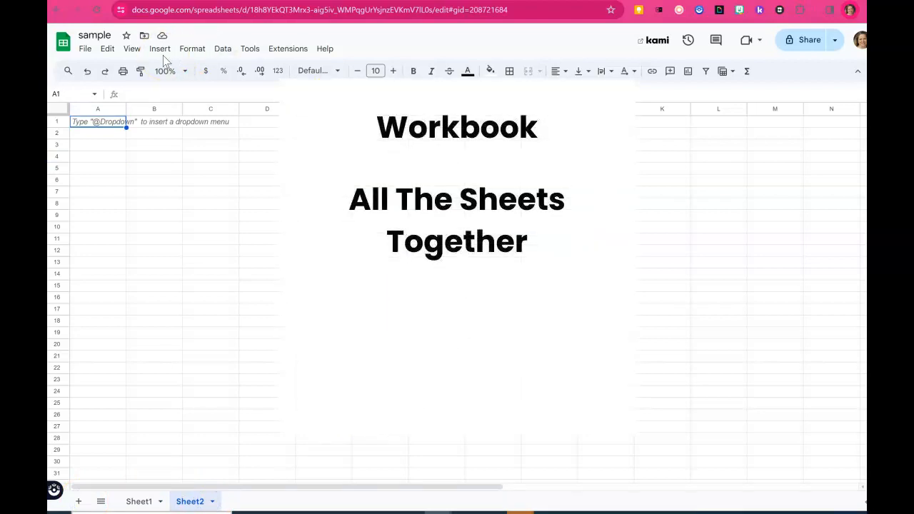
- Enter the word "Text" in cell A3 of Sheet2
{"action": "left_click", "coordinate": [111, 144]}
{"action": "type", "text": "adfas"}
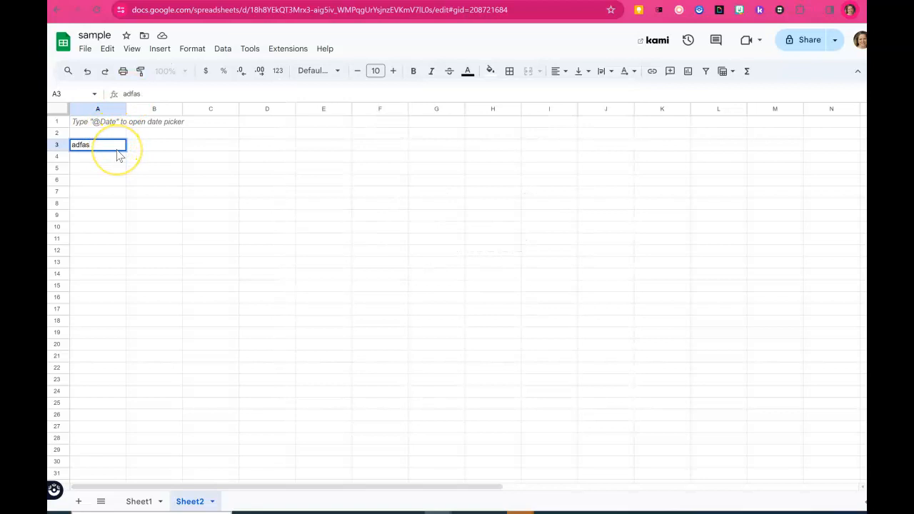
{"action": "type", "text": "ct"}
{"action": "key", "text": "Return"}
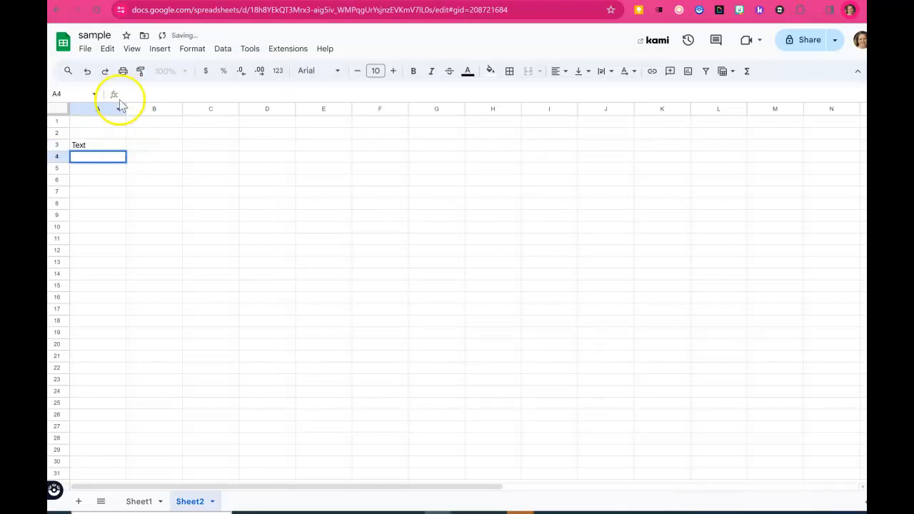
- Insert the first Google Images result for "dogs", the two puppies, as an in-cell image in A4
{"action": "left_click", "coordinate": [160, 49]}
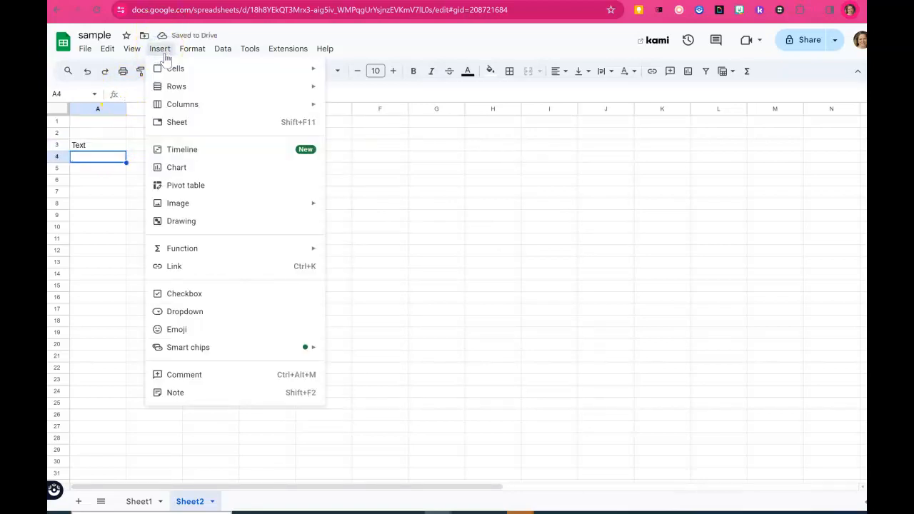
{"action": "left_click", "coordinate": [178, 203]}
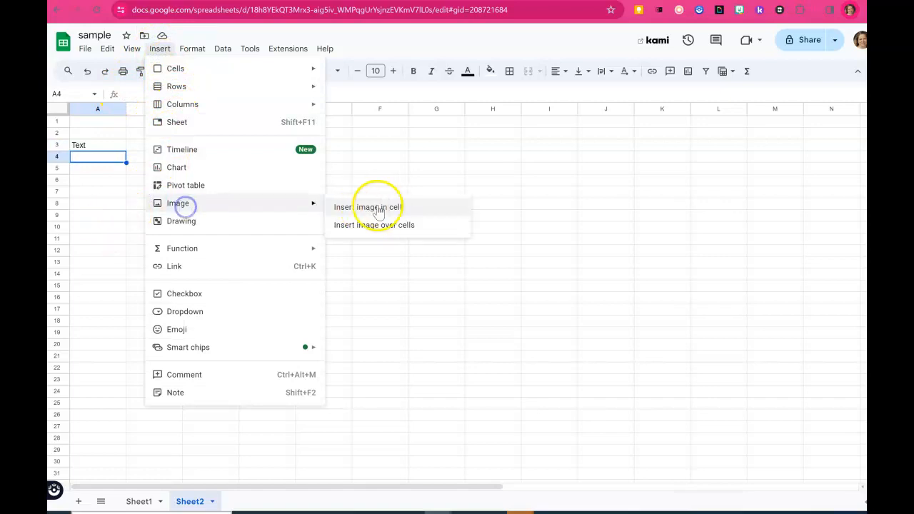
{"action": "left_click", "coordinate": [379, 207]}
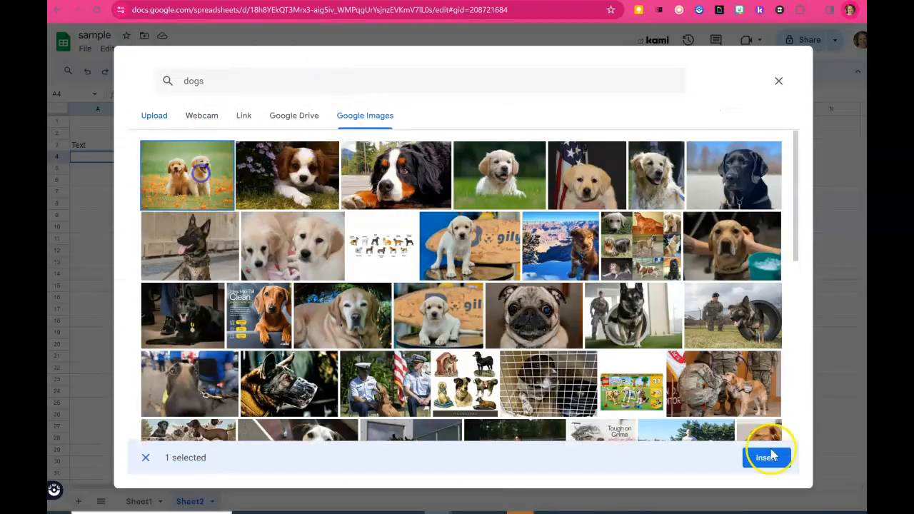
{"action": "left_click", "coordinate": [766, 454]}
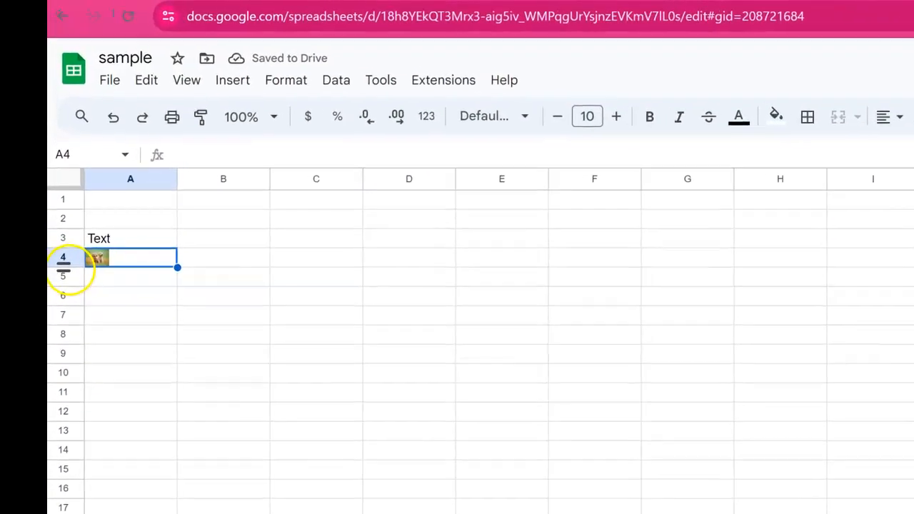
- Make row 4 taller and column A wider to enlarge the puppy image in A4
{"action": "left_click_drag", "start_coordinate": [63, 271], "coordinate": [61, 326]}
{"action": "left_click_drag", "start_coordinate": [183, 188], "coordinate": [256, 189]}
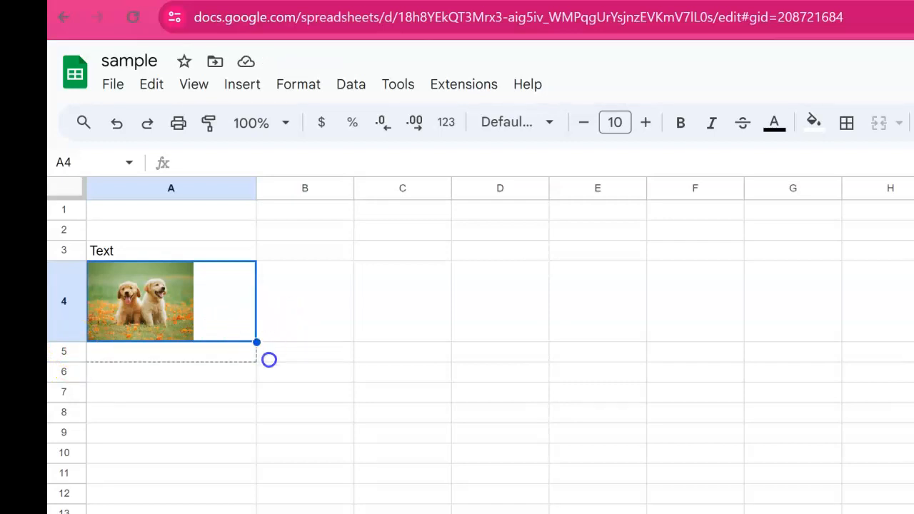
- Fill the image from A4 down through A6, and undo both the fill and the column A widening
{"action": "left_click_drag", "start_coordinate": [257, 344], "coordinate": [278, 372]}
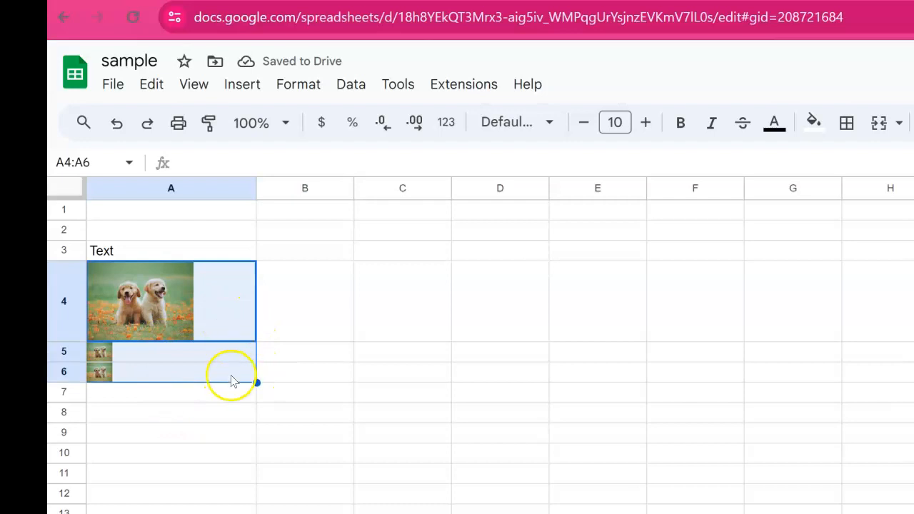
{"action": "key", "text": "ctrl+z"}
{"action": "key", "text": "ctrl+z"}
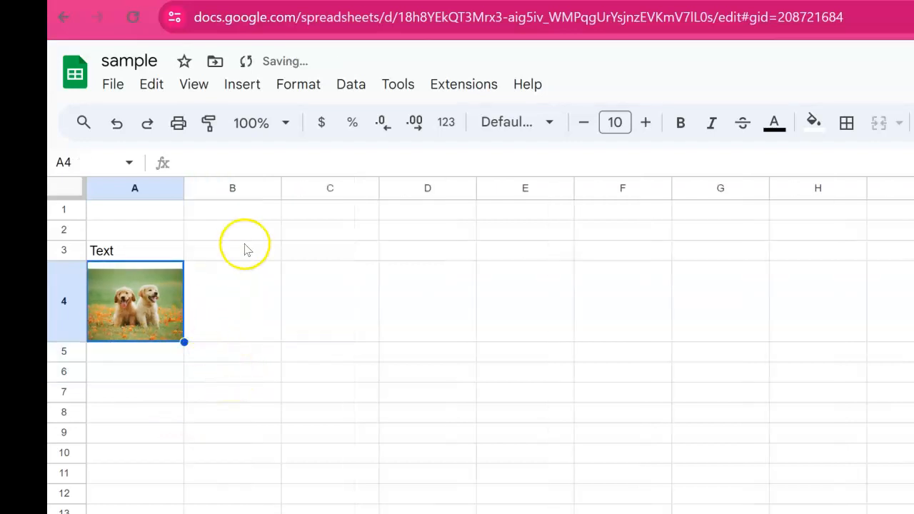
- Widen column A so that it is broader than the puppy image in cell A4
{"action": "left_click", "coordinate": [303, 250]}
{"action": "left_click", "coordinate": [142, 353]}
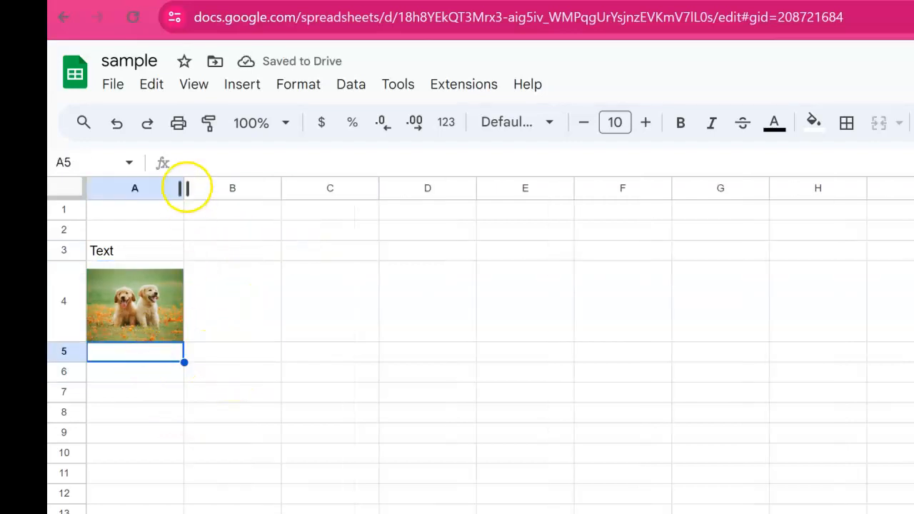
{"action": "left_click_drag", "start_coordinate": [183, 188], "coordinate": [242, 188]}
{"action": "left_click", "coordinate": [66, 349]}
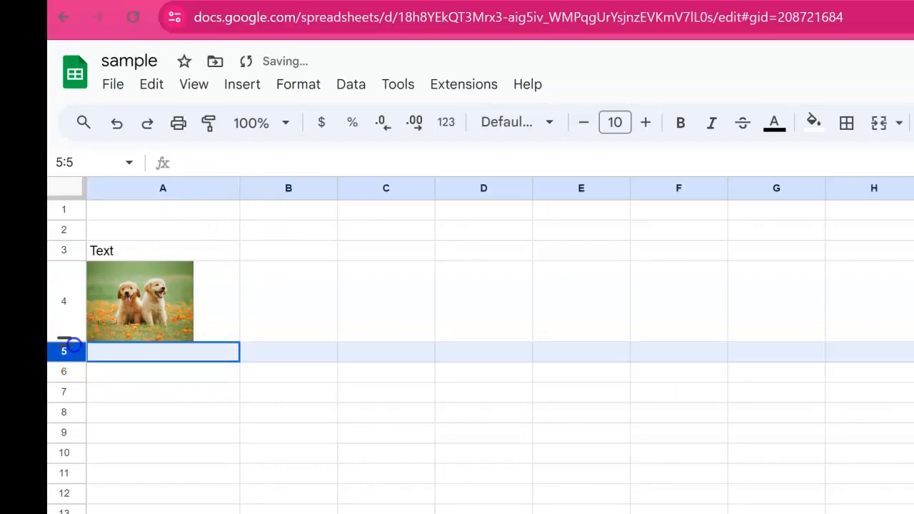
{"action": "left_click", "coordinate": [65, 339]}
{"action": "left_click", "coordinate": [259, 302]}
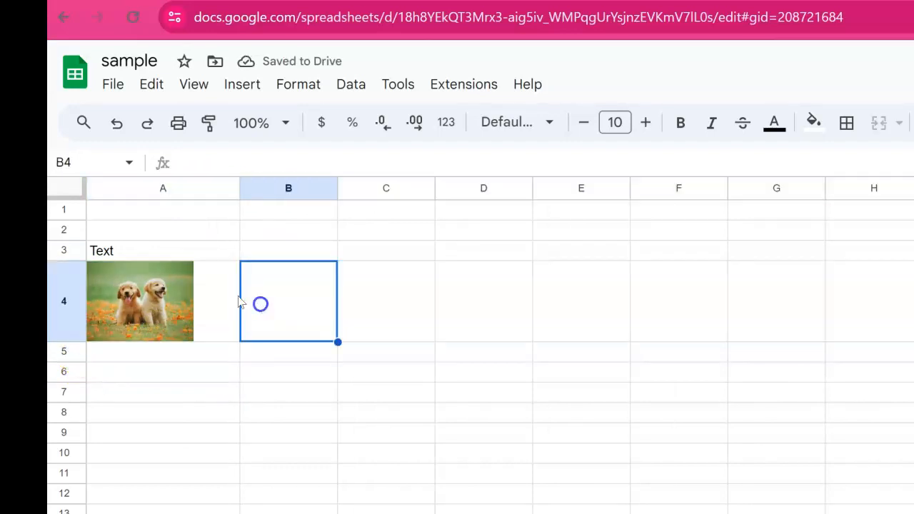
- Set the font size of cell A3 to 16 and fill the cell with light yellow
{"action": "left_click", "coordinate": [100, 246]}
{"action": "left_click", "coordinate": [645, 122]}
{"action": "left_click", "coordinate": [645, 122]}
{"action": "left_click", "coordinate": [645, 122]}
{"action": "left_click", "coordinate": [645, 122]}
{"action": "left_click", "coordinate": [644, 122]}
{"action": "left_click", "coordinate": [644, 122]}
{"action": "left_click", "coordinate": [812, 122]}
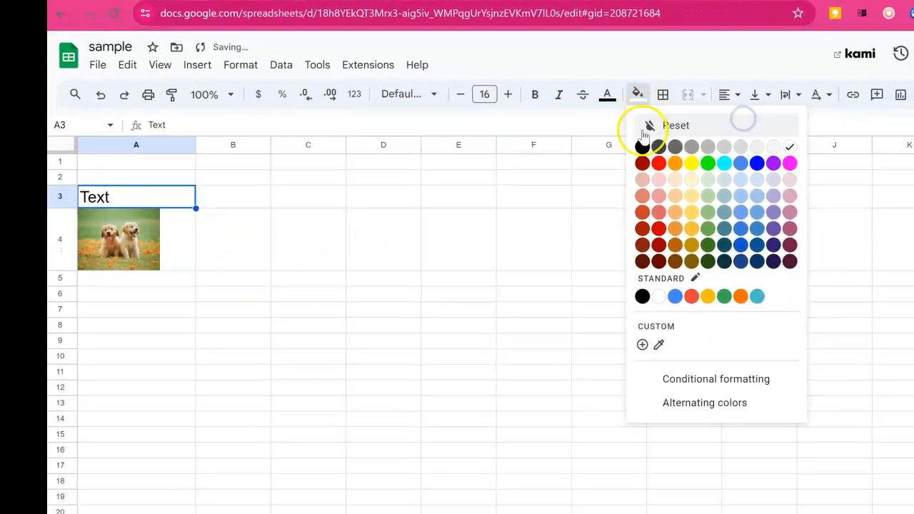
{"action": "left_click", "coordinate": [607, 170]}
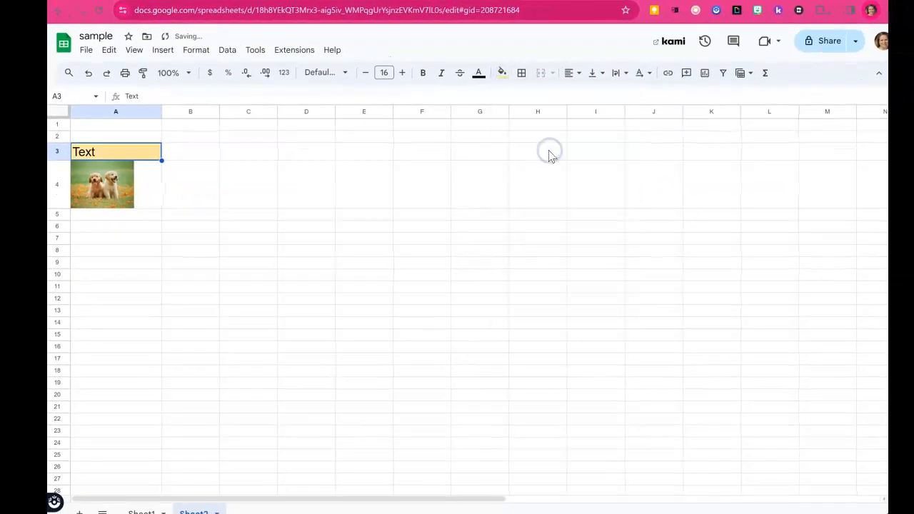
- Apply alternating colors to C3:C8 using the orange default style with a header
{"action": "left_click_drag", "start_coordinate": [247, 152], "coordinate": [267, 251]}
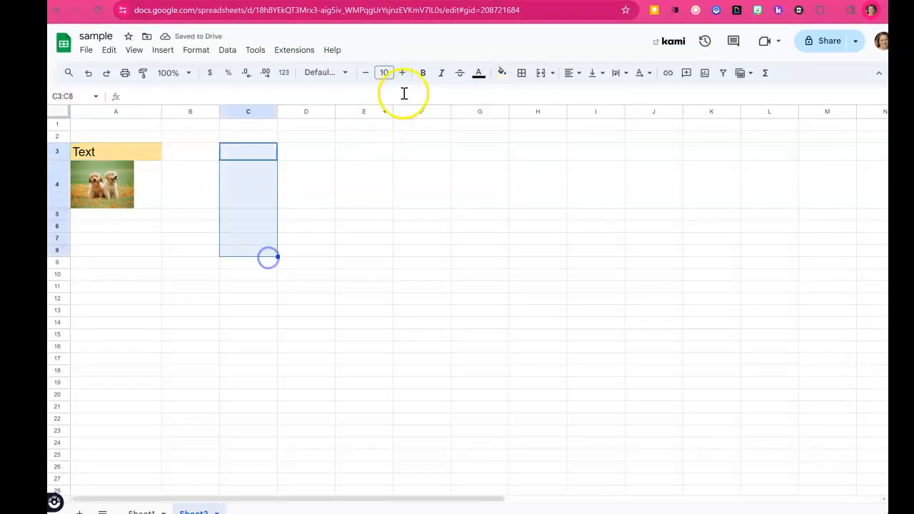
{"action": "left_click", "coordinate": [502, 72]}
{"action": "left_click", "coordinate": [564, 308]}
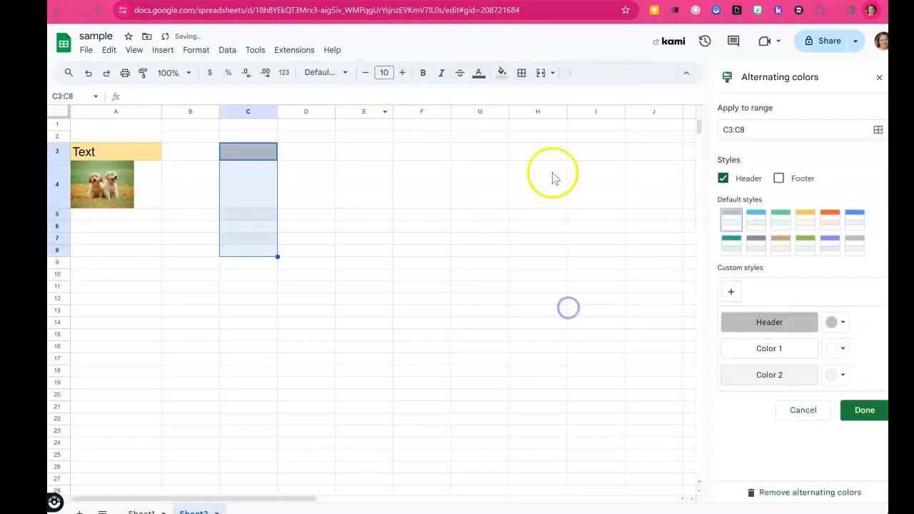
{"action": "left_click", "coordinate": [830, 221]}
{"action": "left_click", "coordinate": [492, 277]}
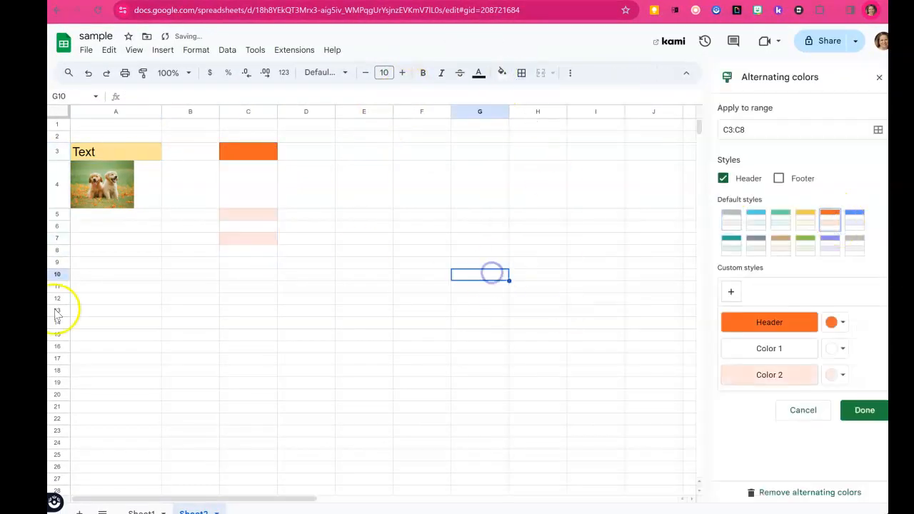
- Open cell B10 for editing in the formula bar
{"action": "left_click", "coordinate": [172, 275]}
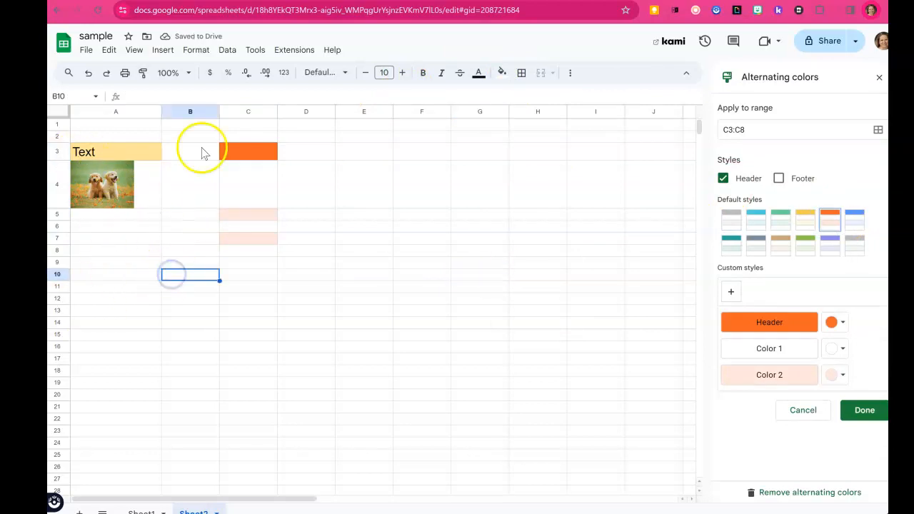
{"action": "left_click", "coordinate": [141, 94]}
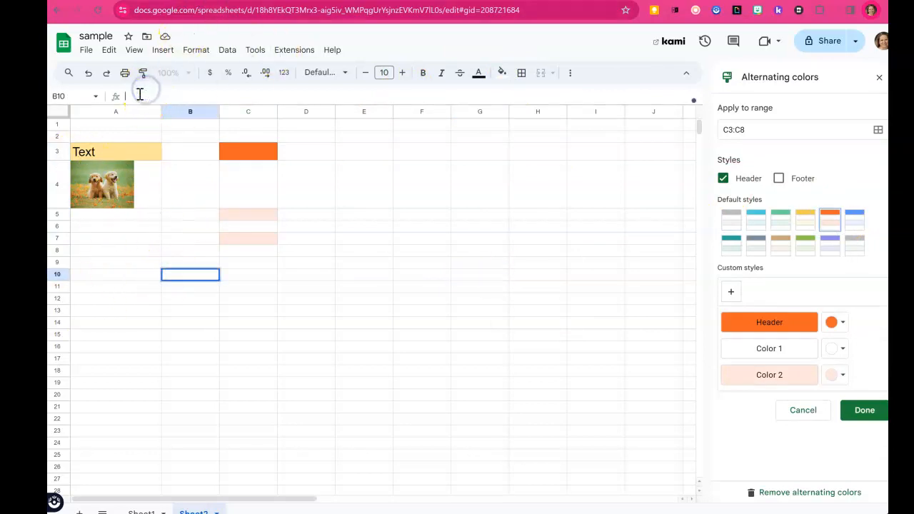
{"action": "left_click", "coordinate": [143, 96]}
{"action": "left_click", "coordinate": [179, 277]}
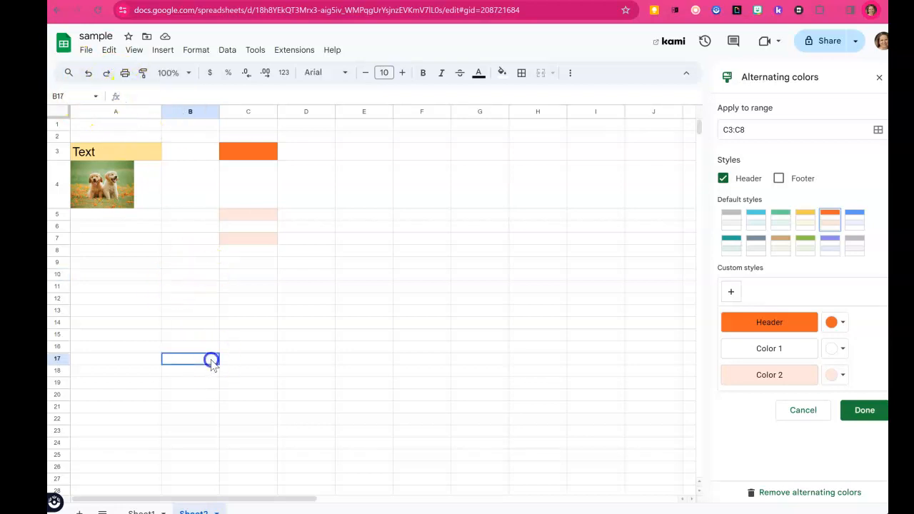
- Insert a dropdown in cell A10
{"action": "left_click", "coordinate": [81, 279]}
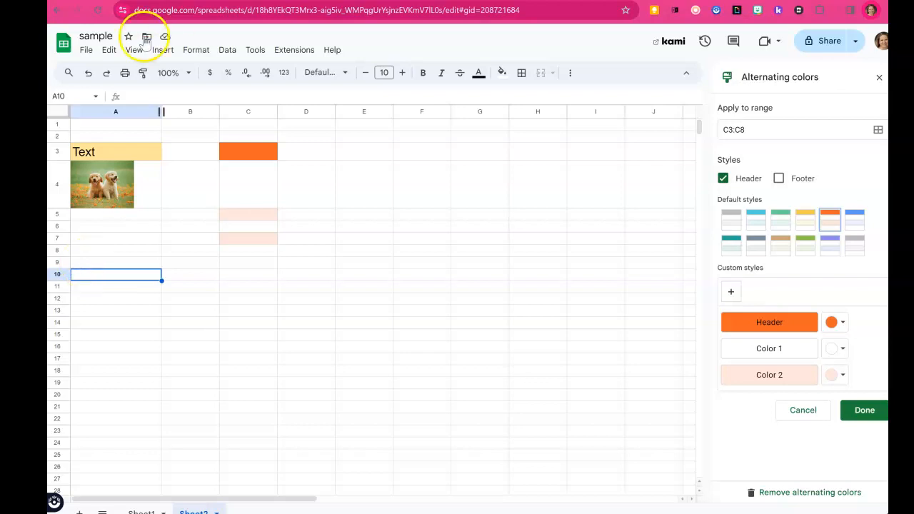
{"action": "left_click", "coordinate": [160, 50]}
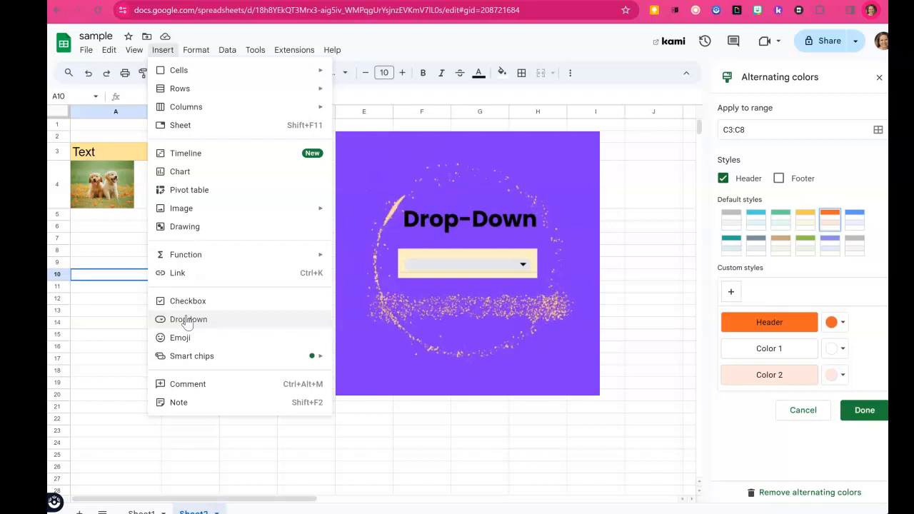
{"action": "left_click", "coordinate": [188, 320]}
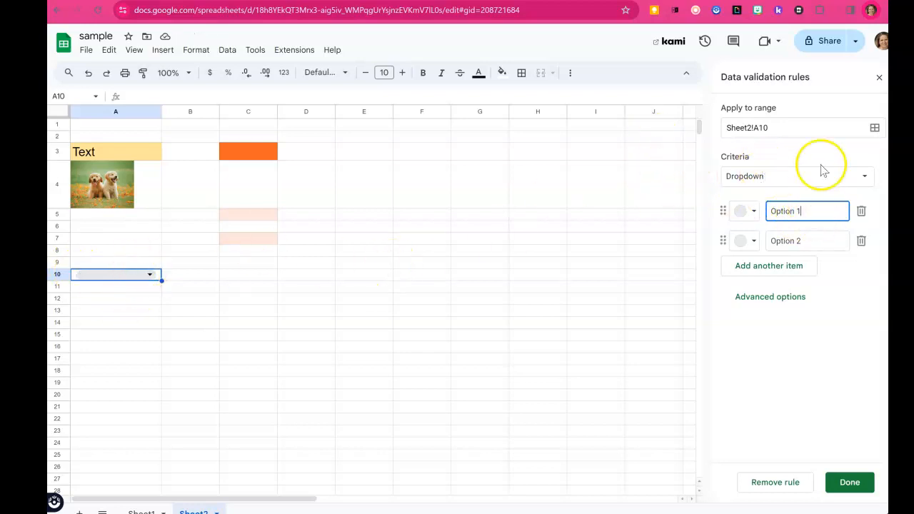
- Add two more items to the A10 dropdown, named "Option 3" and "Option 4"
{"action": "left_click", "coordinate": [800, 267]}
{"action": "left_click", "coordinate": [794, 306]}
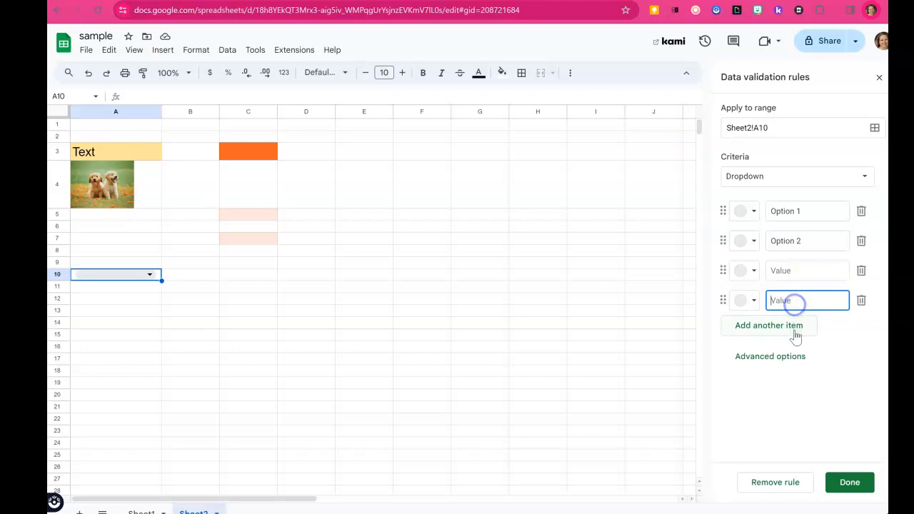
{"action": "left_click", "coordinate": [800, 270]}
{"action": "type", "text": "Option 3"}
{"action": "left_click", "coordinate": [793, 300]}
{"action": "type", "text": "Option 4"}
- Color the dropdown items: Option 1 red, Option 2 light yellow, Option 3 light purple and Option 4 light green
{"action": "left_click", "coordinate": [746, 212]}
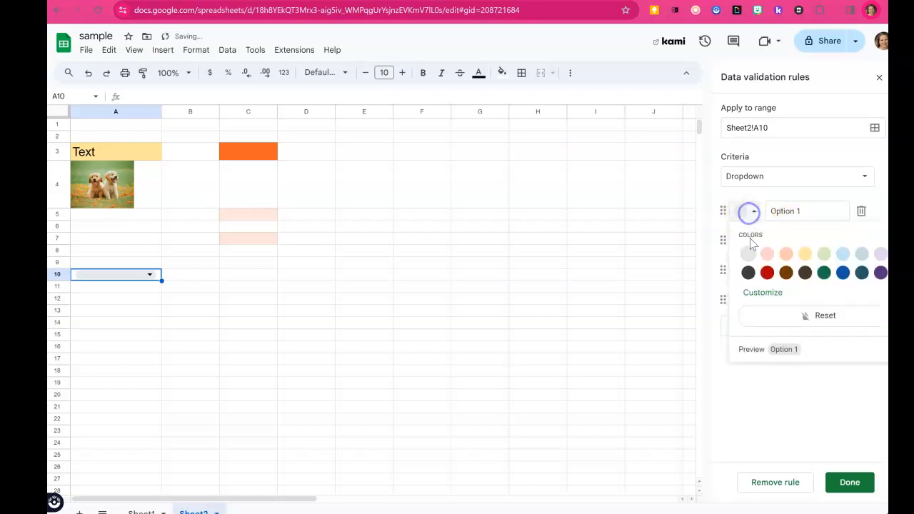
{"action": "left_click", "coordinate": [767, 274]}
{"action": "left_click", "coordinate": [747, 241]}
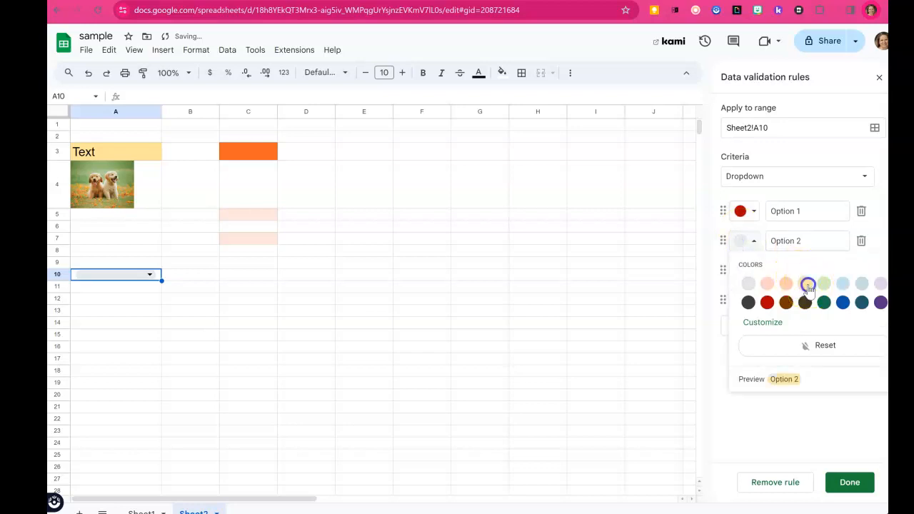
{"action": "left_click", "coordinate": [807, 286]}
{"action": "left_click", "coordinate": [744, 271]}
{"action": "left_click", "coordinate": [880, 314]}
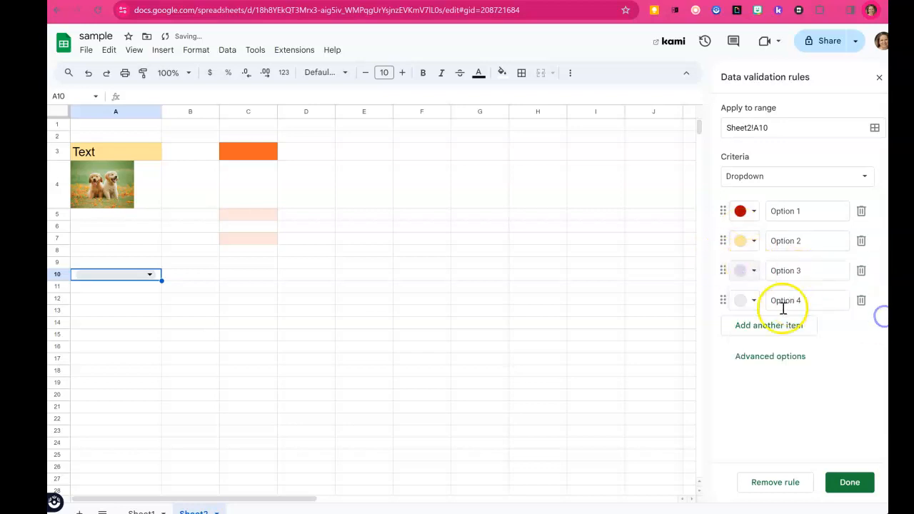
{"action": "left_click", "coordinate": [747, 300]}
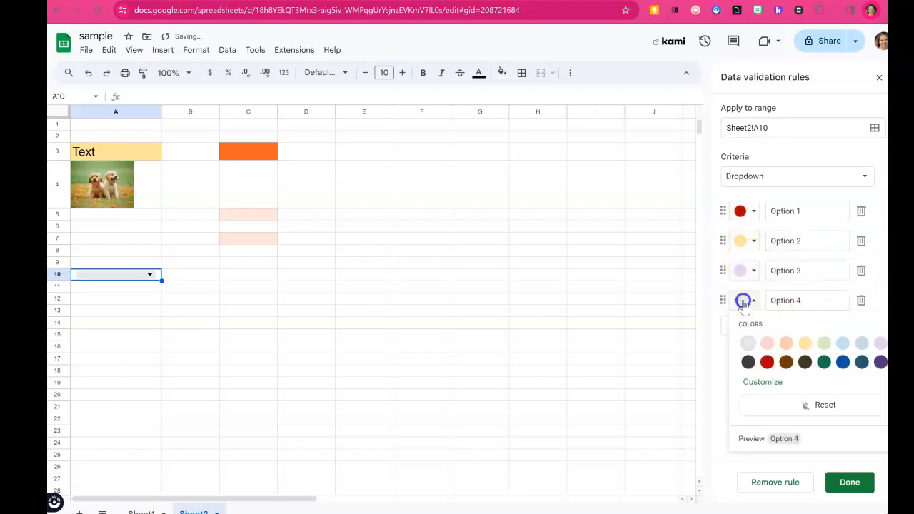
{"action": "left_click", "coordinate": [818, 344]}
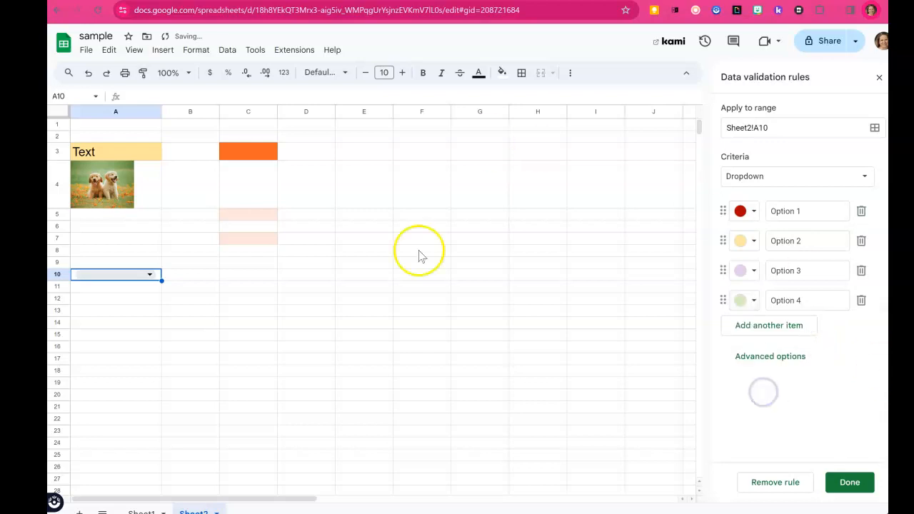
- Choose Option 1 in the A10 dropdown and fill it across to column E and down to row 14
{"action": "left_click", "coordinate": [148, 276]}
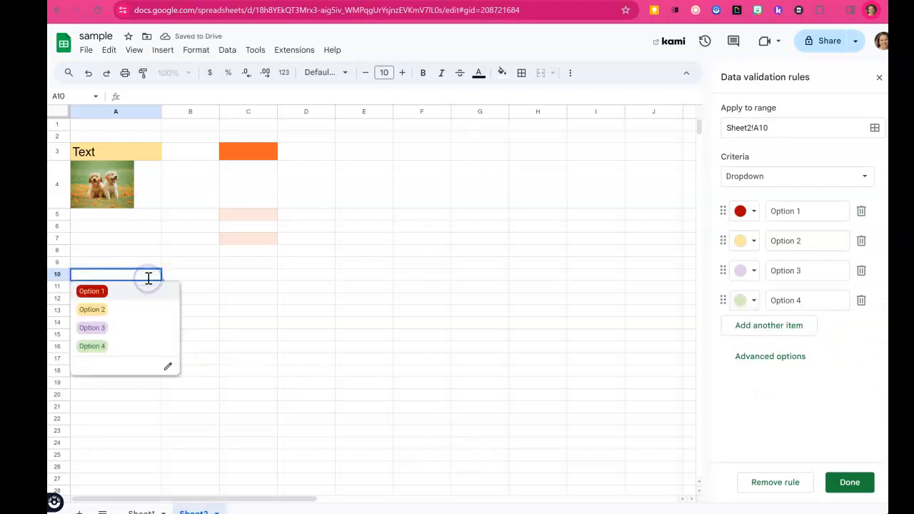
{"action": "left_click", "coordinate": [137, 299]}
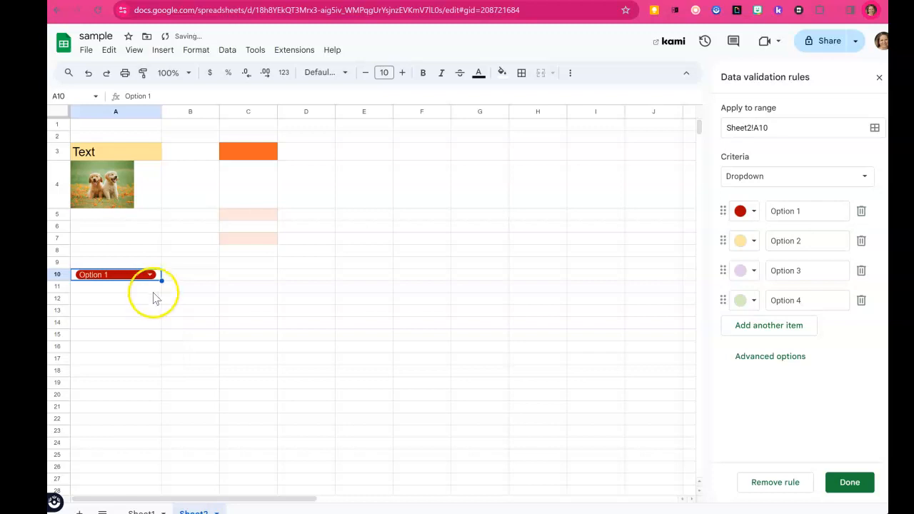
{"action": "left_click_drag", "start_coordinate": [161, 281], "coordinate": [164, 284]}
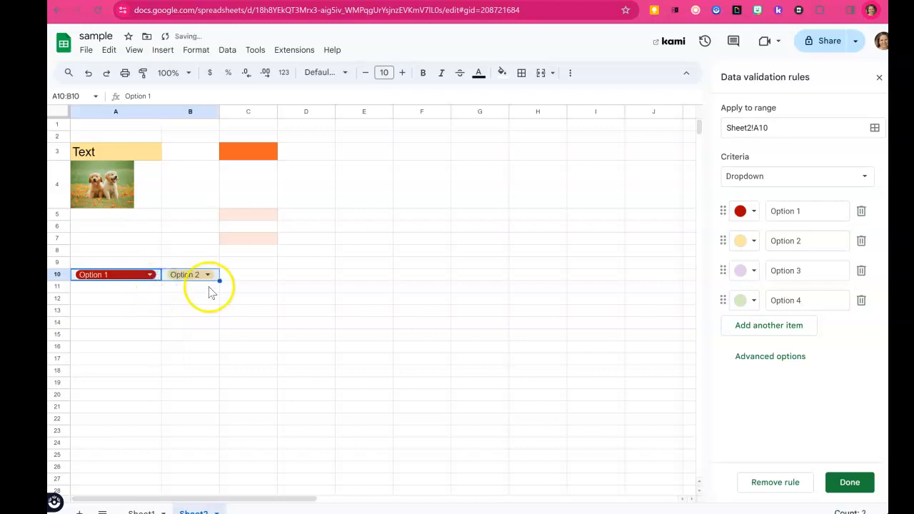
{"action": "left_click_drag", "start_coordinate": [212, 325], "coordinate": [343, 330]}
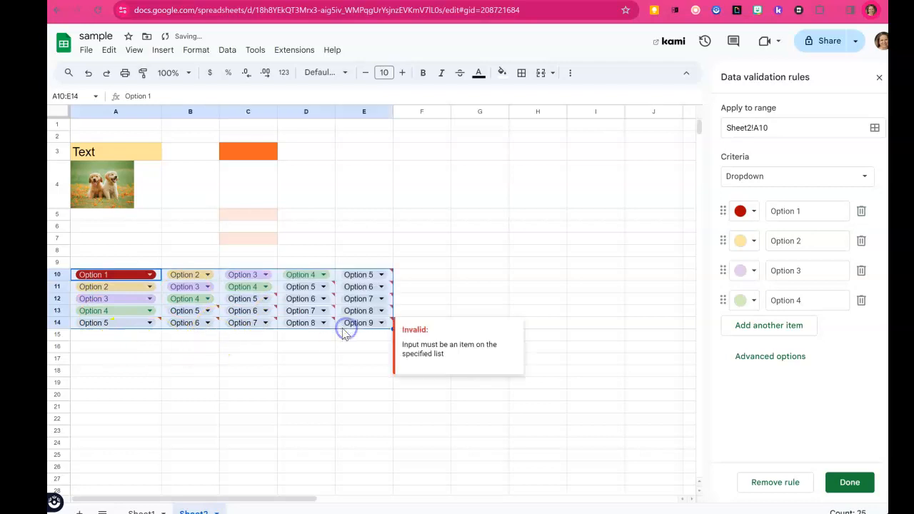
- Undo the fills of the dropdown range and the option chosen in A10
{"action": "key", "text": "ctrl+z"}
{"action": "key", "text": "ctrl+z"}
{"action": "key", "text": "ctrl+z"}
{"action": "key", "text": "ctrl+z"}
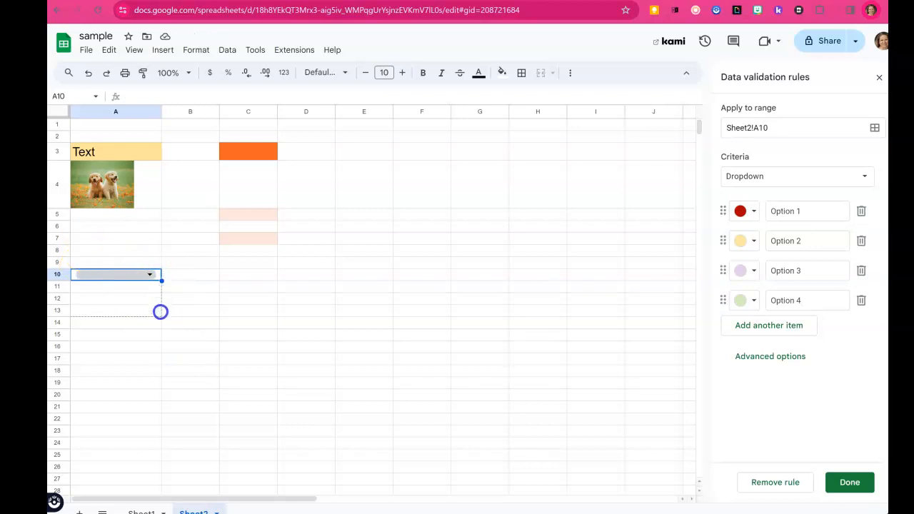
- Fill the blank A10 dropdown down to A17 and check the option lists in A10 and A15
{"action": "left_click_drag", "start_coordinate": [160, 359], "coordinate": [160, 359]}
{"action": "left_click", "coordinate": [150, 274]}
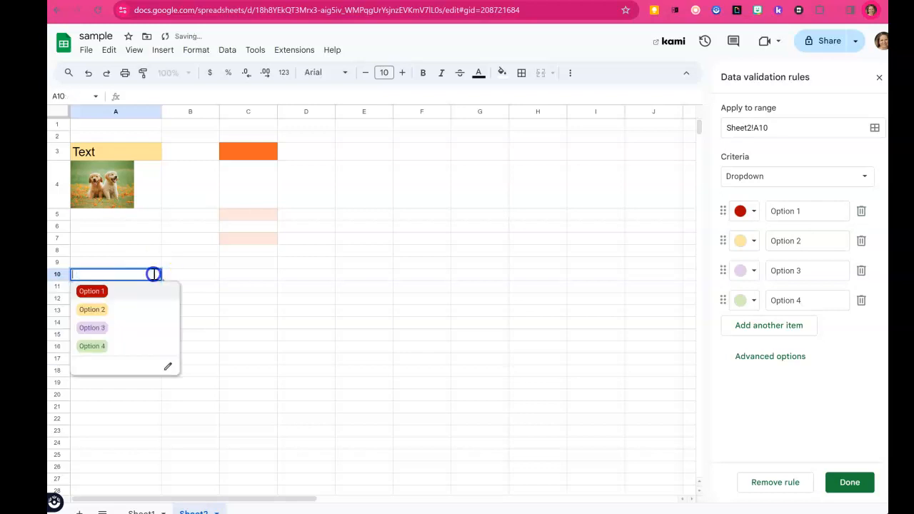
{"action": "left_click", "coordinate": [194, 251]}
{"action": "left_click", "coordinate": [133, 336]}
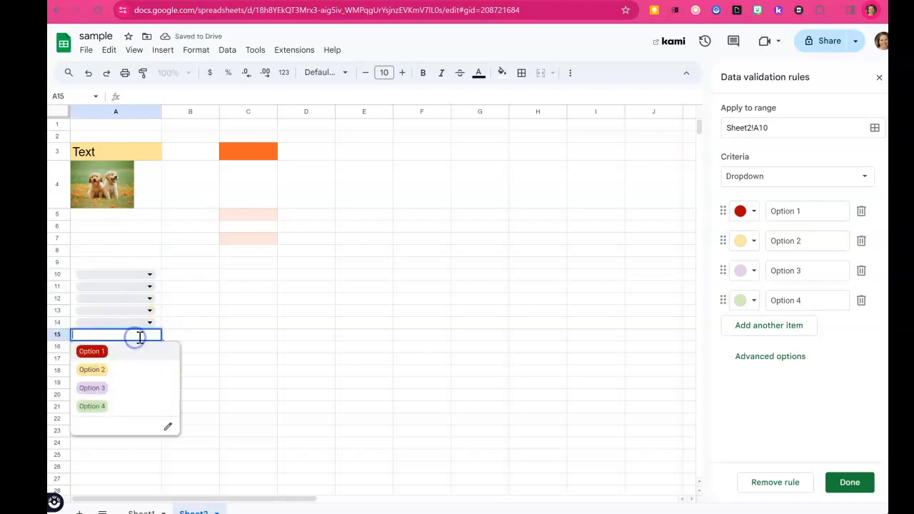
{"action": "left_click", "coordinate": [322, 339]}
- Copy the blank dropdown from A10 into B10
{"action": "left_click", "coordinate": [157, 276]}
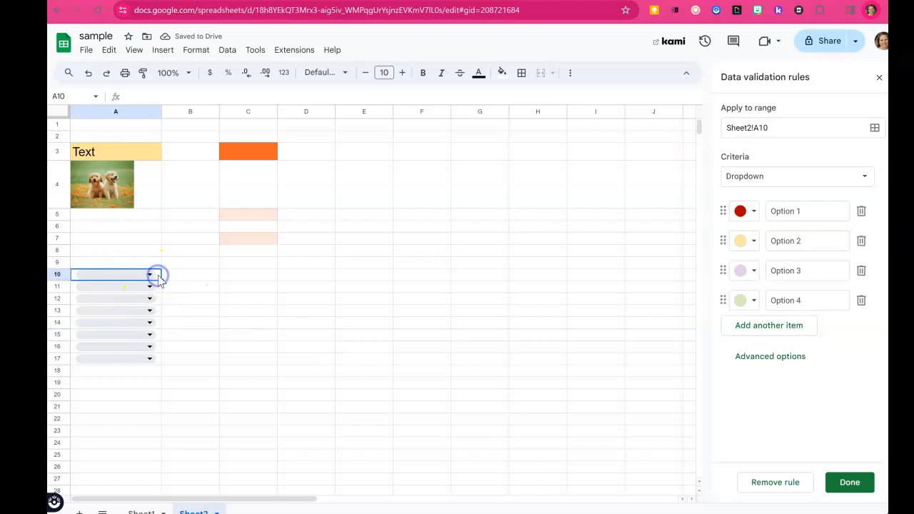
{"action": "left_click", "coordinate": [192, 278]}
{"action": "key", "text": "ctrl+v"}
{"action": "left_click", "coordinate": [204, 277]}
{"action": "left_click", "coordinate": [279, 274]}
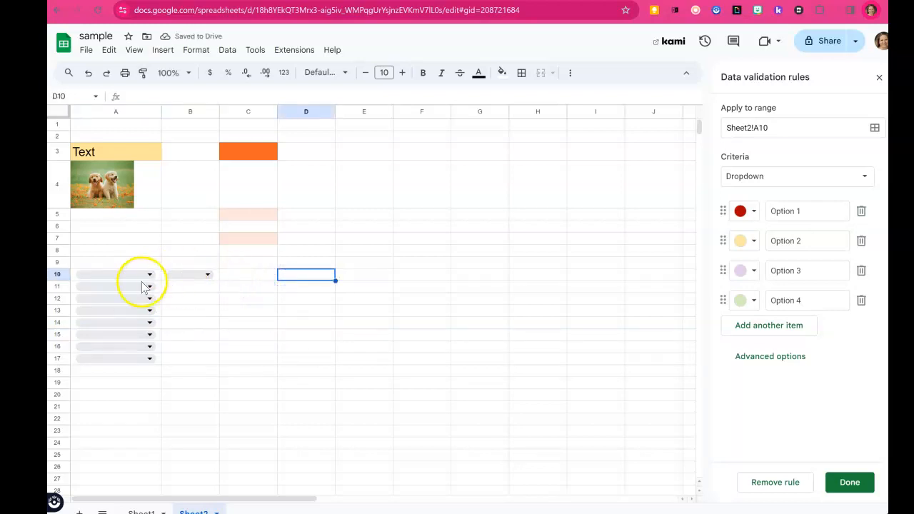
- Choose Option 1 in the A10 dropdown and open its rule for editing
{"action": "left_click", "coordinate": [141, 279]}
{"action": "left_click", "coordinate": [141, 292]}
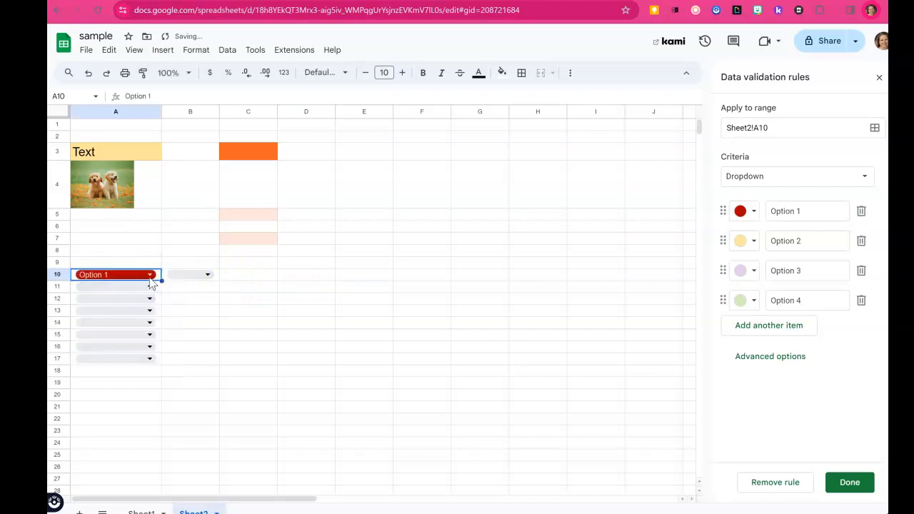
{"action": "left_click", "coordinate": [146, 277]}
{"action": "left_click", "coordinate": [168, 369]}
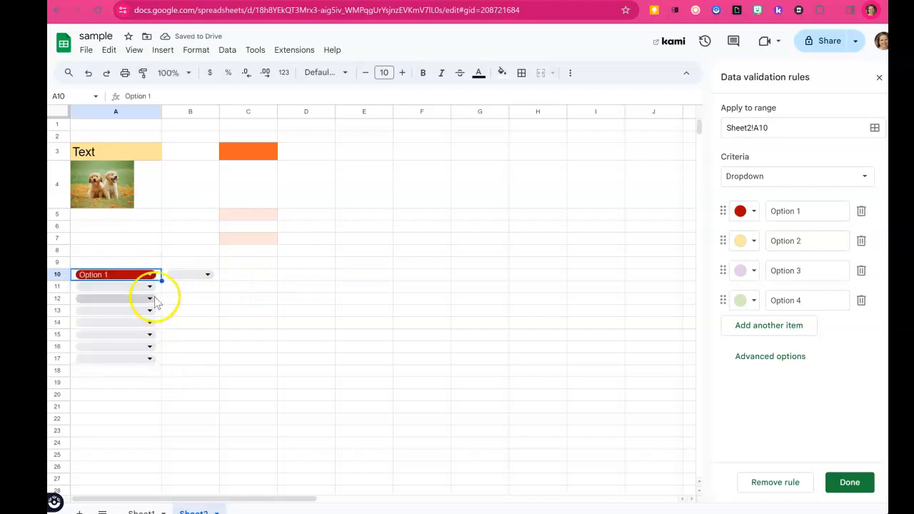
- Change the selection in the A10 dropdown to Option 4
{"action": "left_click", "coordinate": [148, 275]}
{"action": "left_click", "coordinate": [123, 311]}
{"action": "left_click", "coordinate": [178, 314]}
{"action": "left_click", "coordinate": [139, 272]}
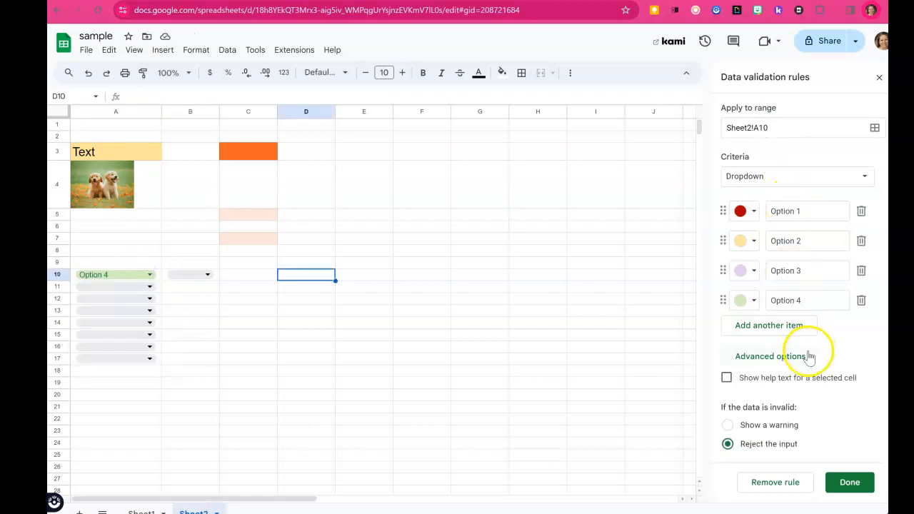
- Review the available criteria for the A10 rule, choose Dropdown (from a range) and go to its source range selection
{"action": "left_click", "coordinate": [786, 177]}
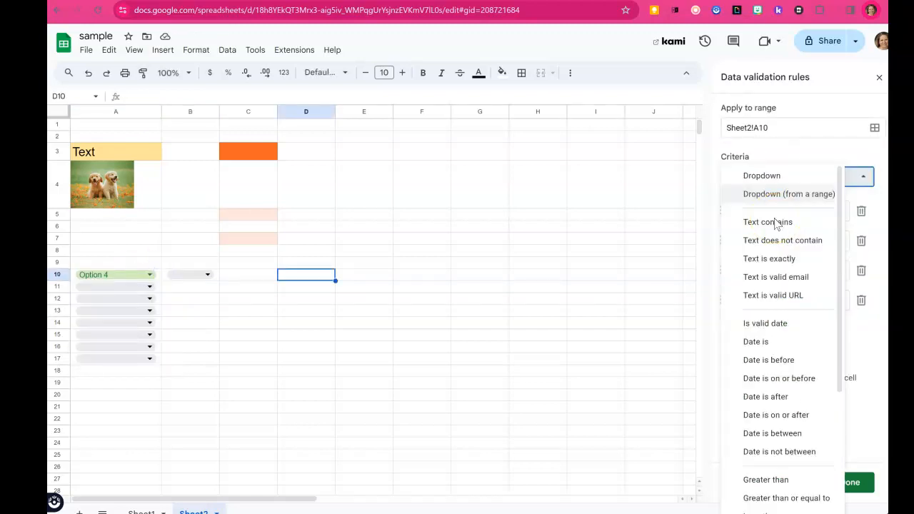
{"action": "scroll", "coordinate": [776, 343], "scroll_direction": "down", "scroll_amount": 3}
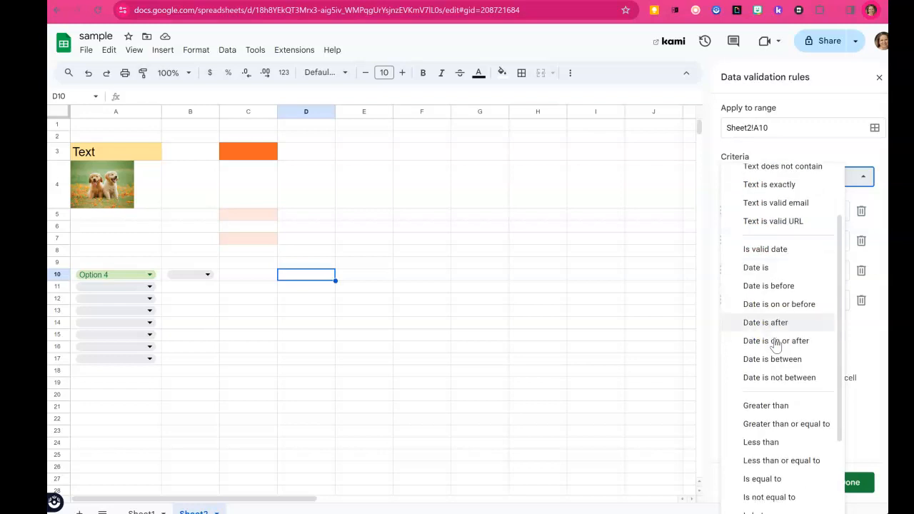
{"action": "scroll", "coordinate": [778, 475], "scroll_direction": "up", "scroll_amount": 3}
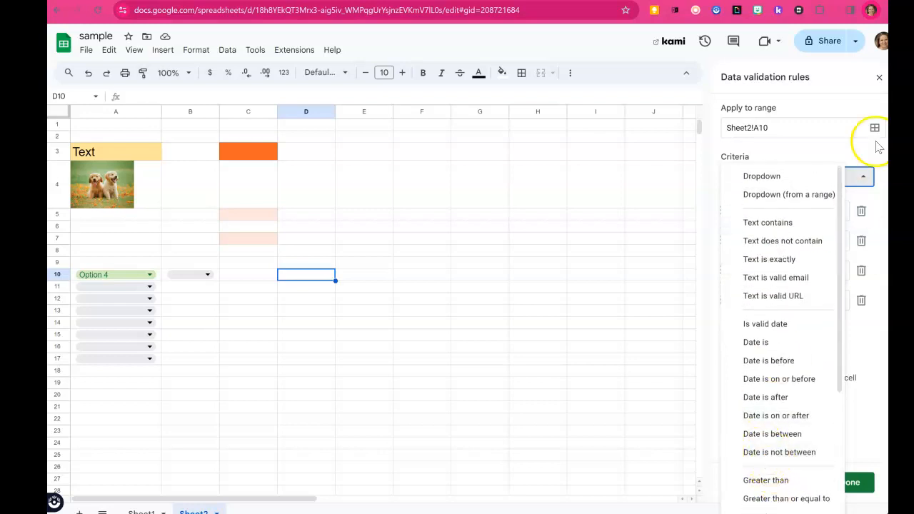
{"action": "left_click", "coordinate": [771, 195]}
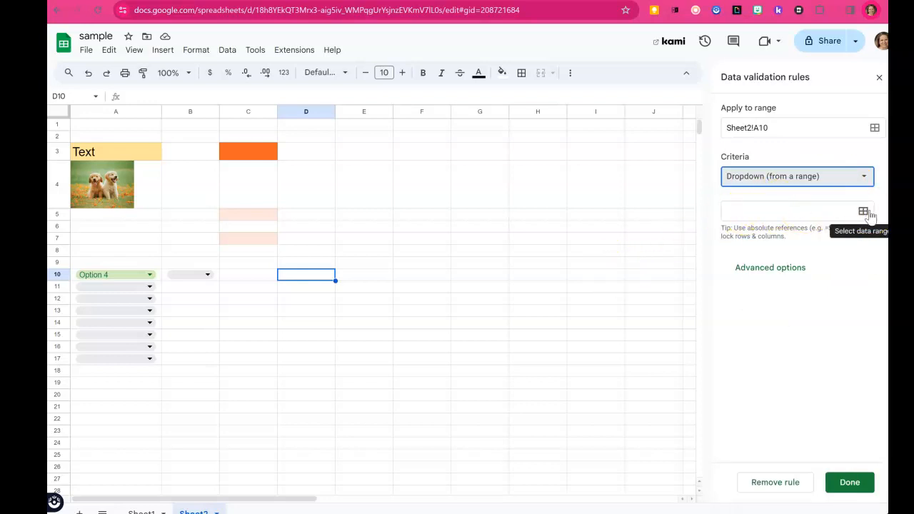
{"action": "left_click", "coordinate": [852, 205]}
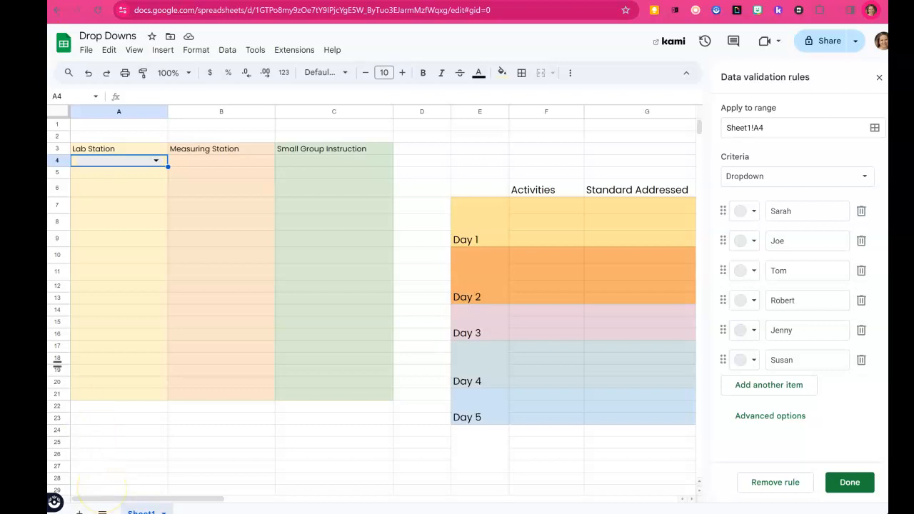
- Try Dropdown (from a range) as the criteria for the Lab Station rule in A4 and switch it back to Dropdown
{"action": "left_click", "coordinate": [107, 136]}
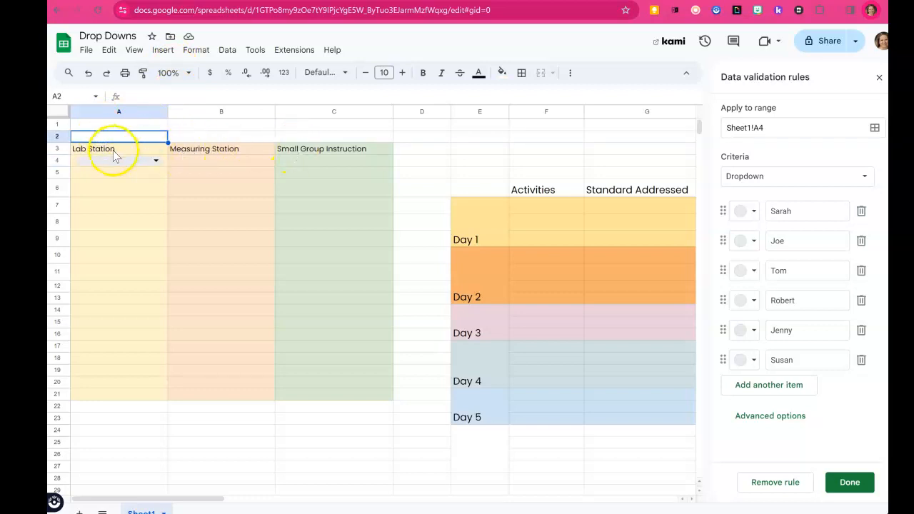
{"action": "left_click", "coordinate": [165, 162]}
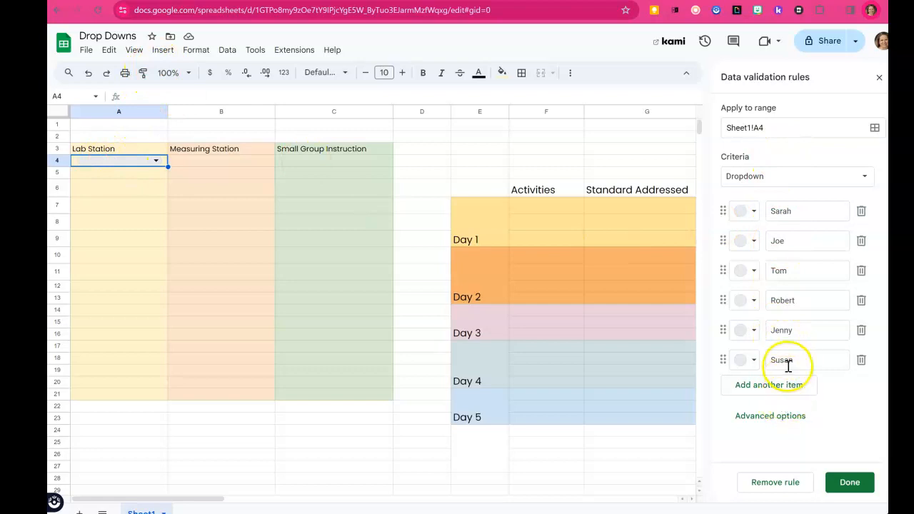
{"action": "left_click", "coordinate": [816, 175]}
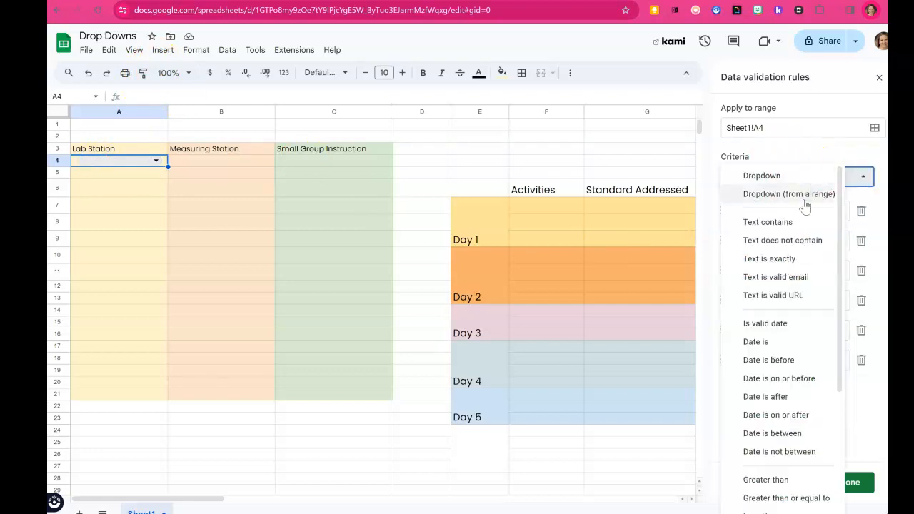
{"action": "left_click", "coordinate": [805, 203]}
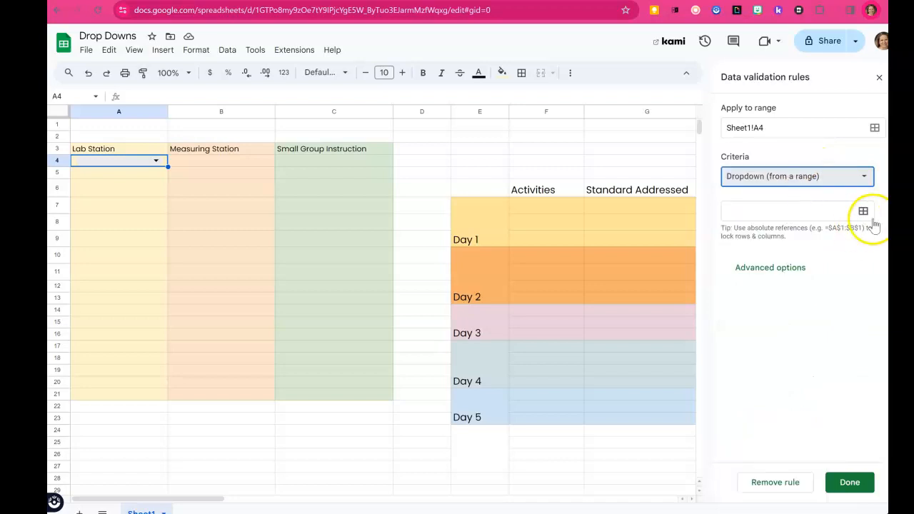
{"action": "left_click", "coordinate": [859, 177]}
{"action": "left_click", "coordinate": [785, 158]}
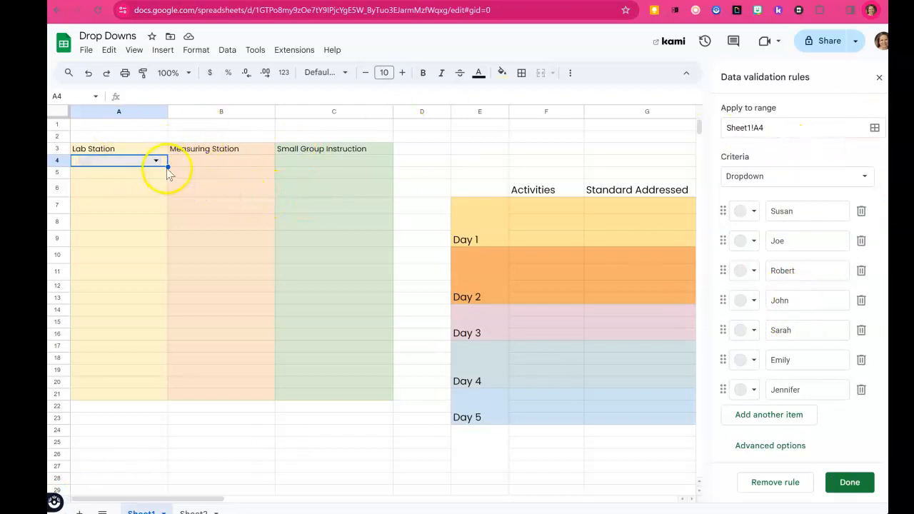
- Fill the A4 dropdown down to row 21 and across all three station columns, covering A4:C21
{"action": "left_click_drag", "start_coordinate": [168, 166], "coordinate": [146, 352]}
{"action": "left_click_drag", "start_coordinate": [145, 399], "coordinate": [345, 385]}
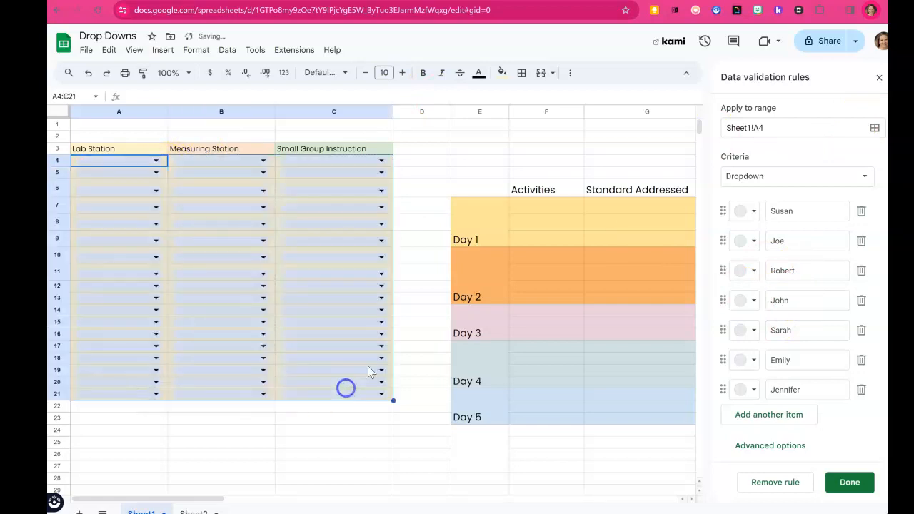
{"action": "left_click", "coordinate": [417, 135]}
- Pick the second, first and sixth listed students for the three row 4 stations in order, and change Lab Station's to the third
{"action": "left_click", "coordinate": [157, 162]}
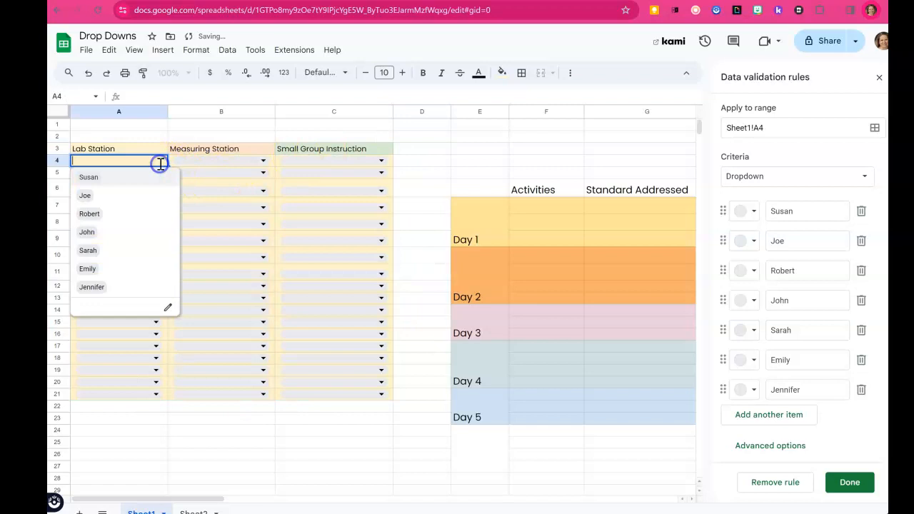
{"action": "left_click", "coordinate": [121, 204]}
{"action": "left_click", "coordinate": [238, 161]}
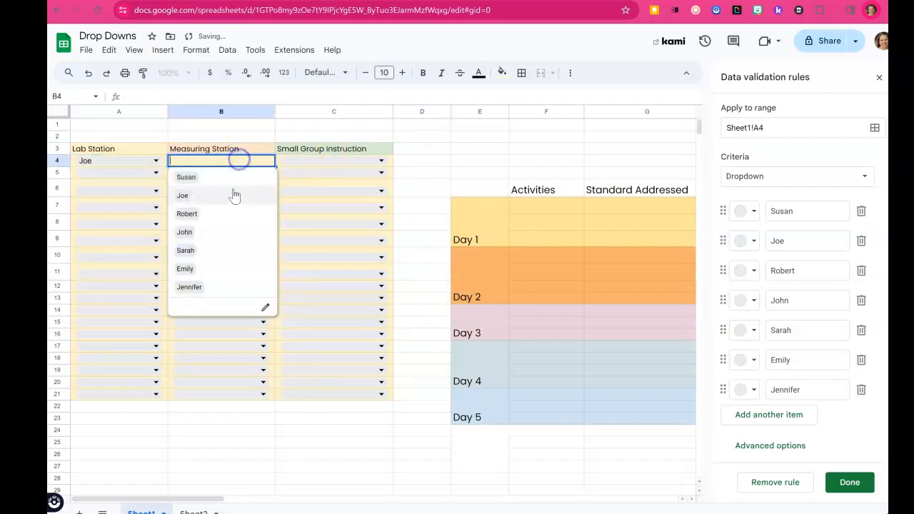
{"action": "left_click", "coordinate": [234, 178]}
{"action": "left_click", "coordinate": [360, 163]}
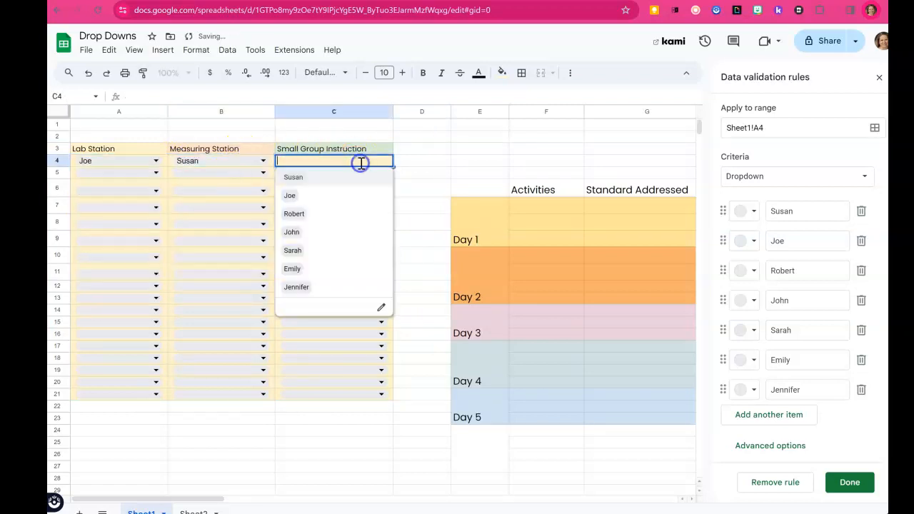
{"action": "left_click", "coordinate": [338, 268]}
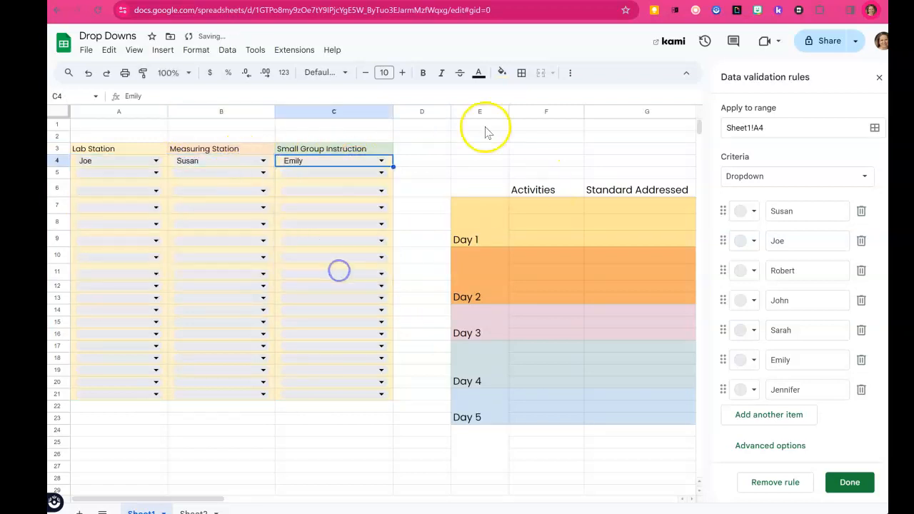
{"action": "left_click", "coordinate": [157, 165]}
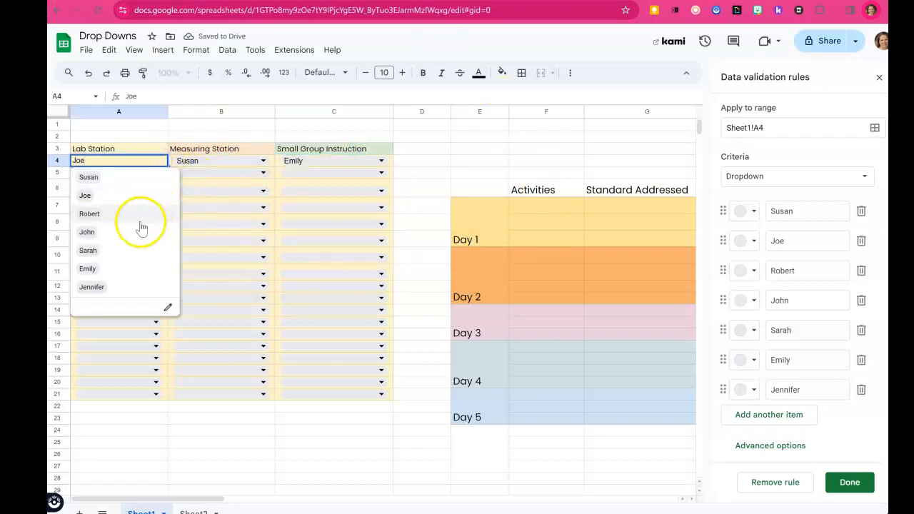
{"action": "left_click", "coordinate": [138, 214]}
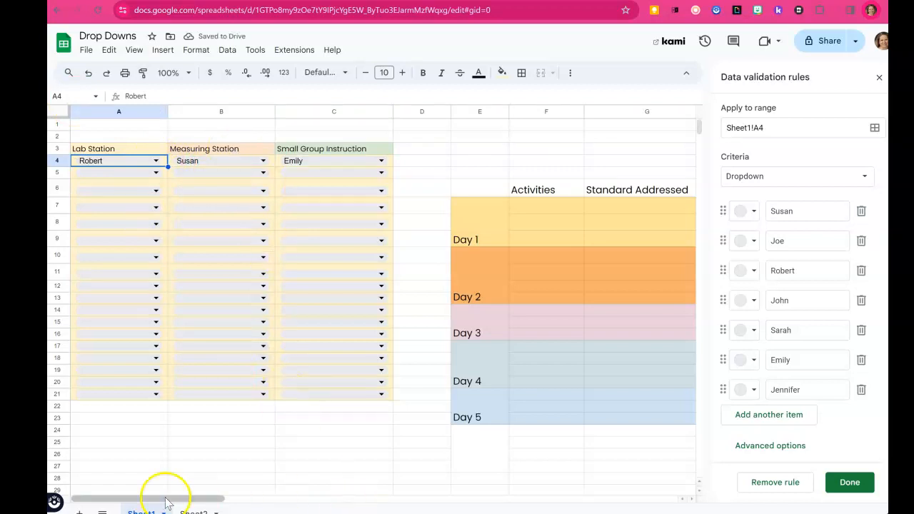
- Select the first Activities cell, F7, and color the Warmup and Discussion items of its dropdown
{"action": "left_click_drag", "start_coordinate": [159, 497], "coordinate": [248, 500]}
{"action": "left_click", "coordinate": [504, 444]}
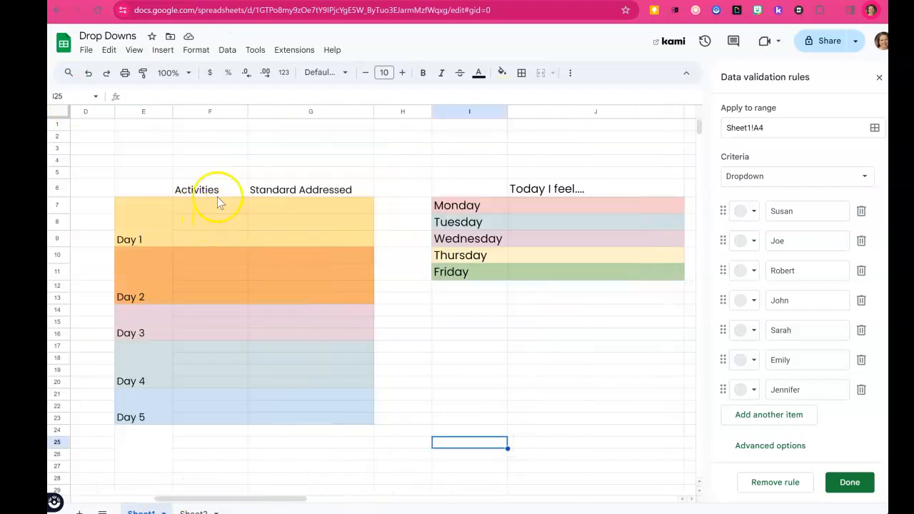
{"action": "left_click", "coordinate": [220, 207]}
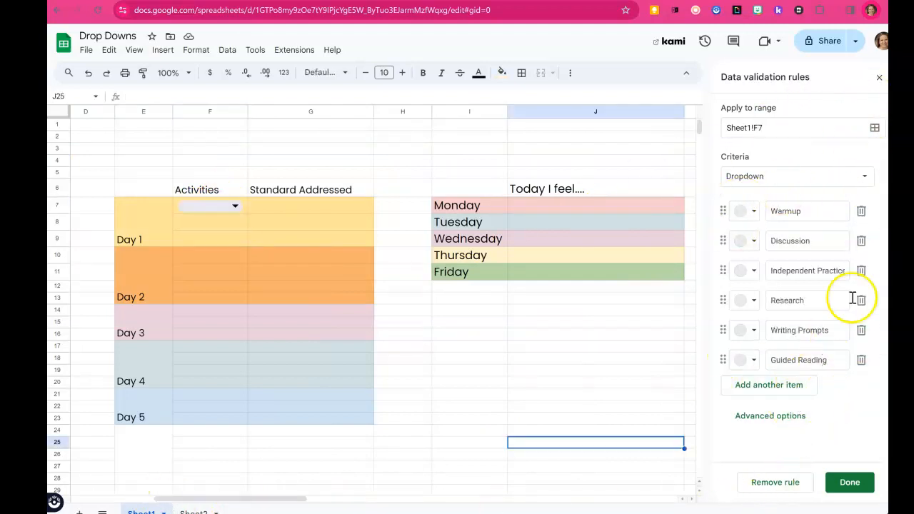
{"action": "left_click", "coordinate": [747, 211]}
{"action": "left_click", "coordinate": [767, 255]}
{"action": "left_click", "coordinate": [750, 241]}
{"action": "left_click", "coordinate": [785, 285]}
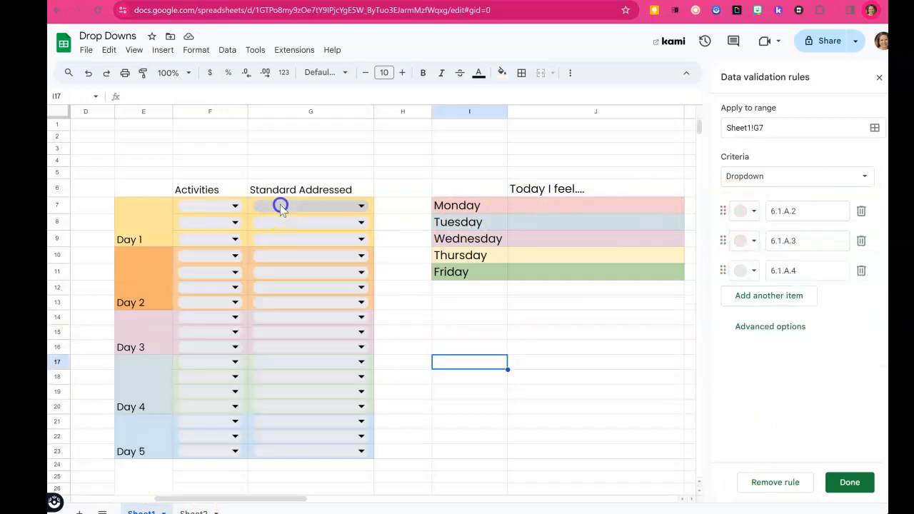
- Set the first Day 1 row to the Discussion activity in F7 and standard 6.1.A.3 in G7
{"action": "left_click", "coordinate": [280, 205]}
{"action": "left_click", "coordinate": [226, 207]}
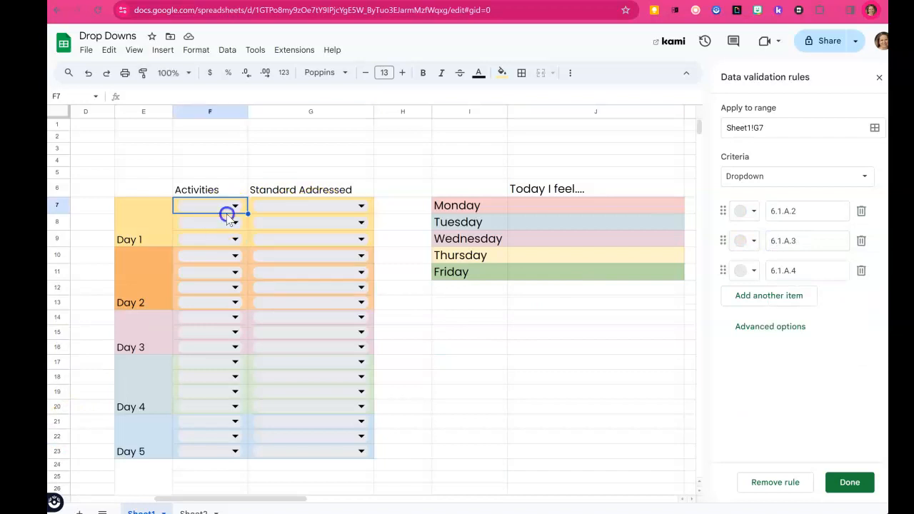
{"action": "left_click", "coordinate": [228, 240]}
{"action": "left_click", "coordinate": [343, 207]}
{"action": "left_click", "coordinate": [336, 241]}
- Widen the Activities column and choose Research as the second Day 1 activity in F8
{"action": "left_click_drag", "start_coordinate": [248, 111], "coordinate": [283, 111]}
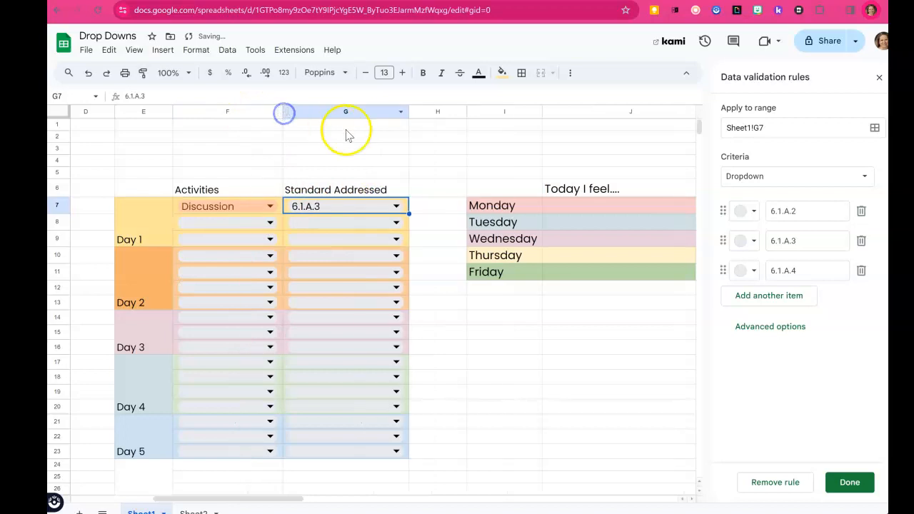
{"action": "left_click", "coordinate": [246, 223]}
{"action": "left_click", "coordinate": [203, 290]}
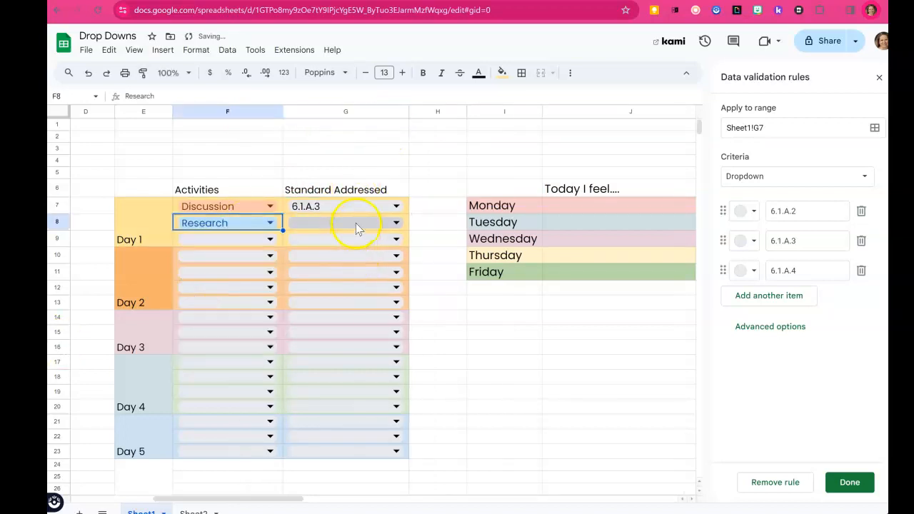
- Set the second Day 1 row's standard to 6.1.A.4 in G8
{"action": "left_click", "coordinate": [355, 223]}
{"action": "left_click", "coordinate": [310, 279]}
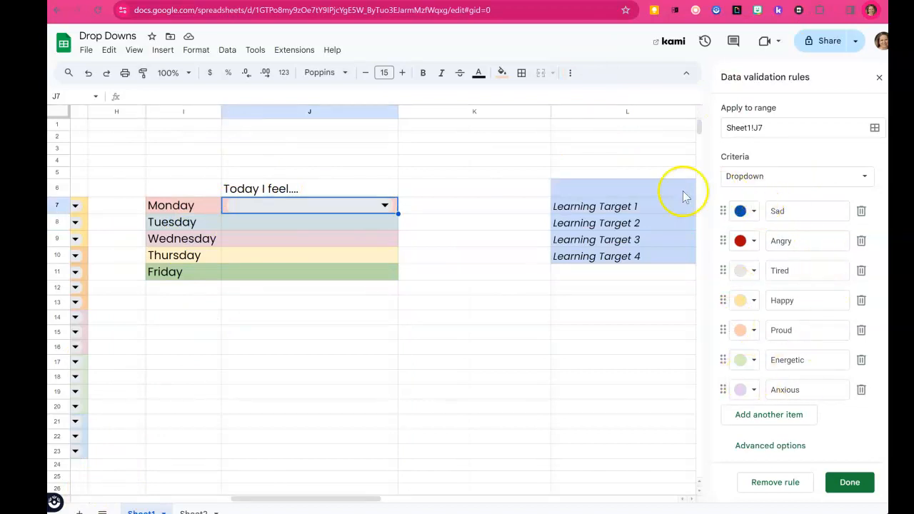
- Reorder the "Today I feel" dropdown in J7 to begin with Happy and Proud, and choose Happy for Monday
{"action": "left_click", "coordinate": [384, 205]}
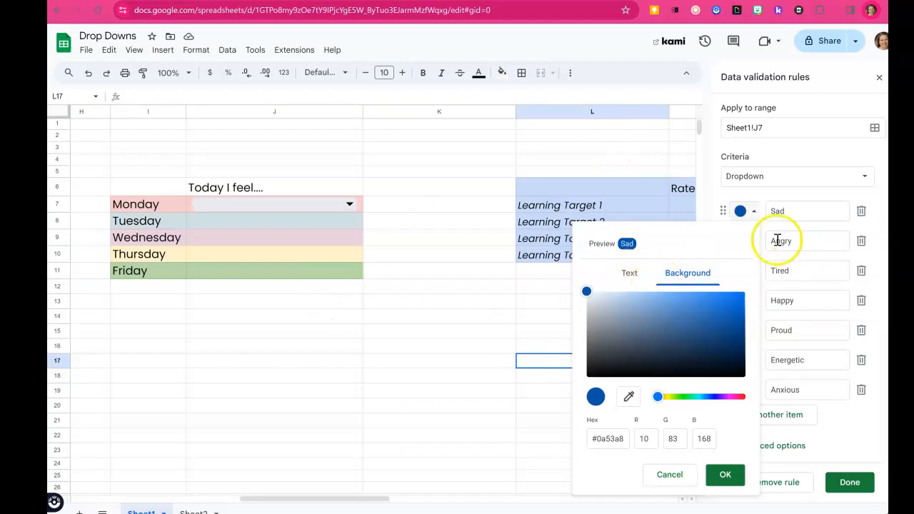
{"action": "left_click", "coordinate": [496, 465]}
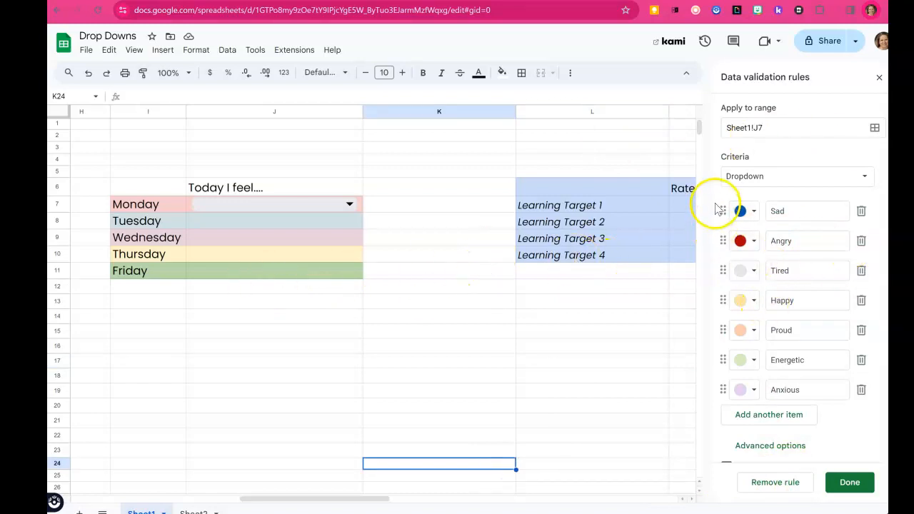
{"action": "mouse_move", "coordinate": [721, 241]}
{"action": "left_mouse_down"}
{"action": "mouse_move", "coordinate": [722, 281]}
{"action": "mouse_move", "coordinate": [724, 243]}
{"action": "left_mouse_up"}
{"action": "left_click_drag", "start_coordinate": [723, 300], "coordinate": [714, 206]}
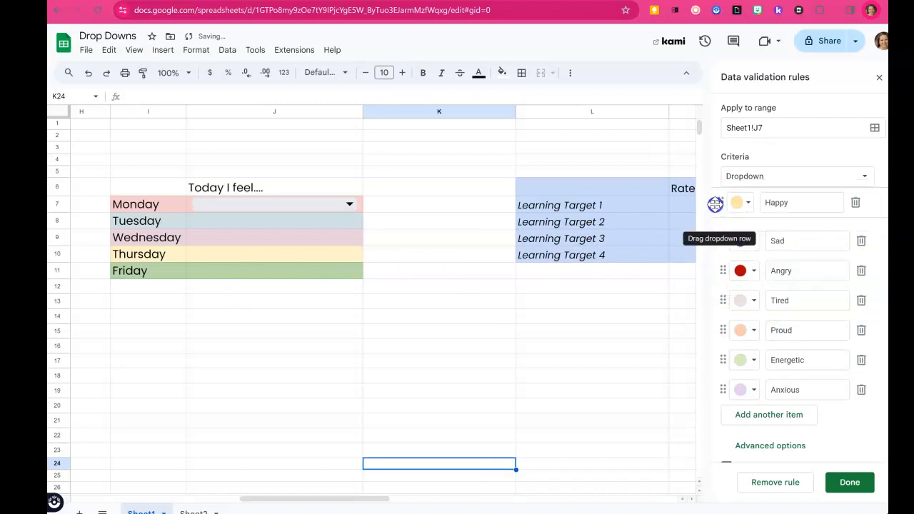
{"action": "left_click_drag", "start_coordinate": [716, 327], "coordinate": [722, 241]}
{"action": "left_click", "coordinate": [350, 204]}
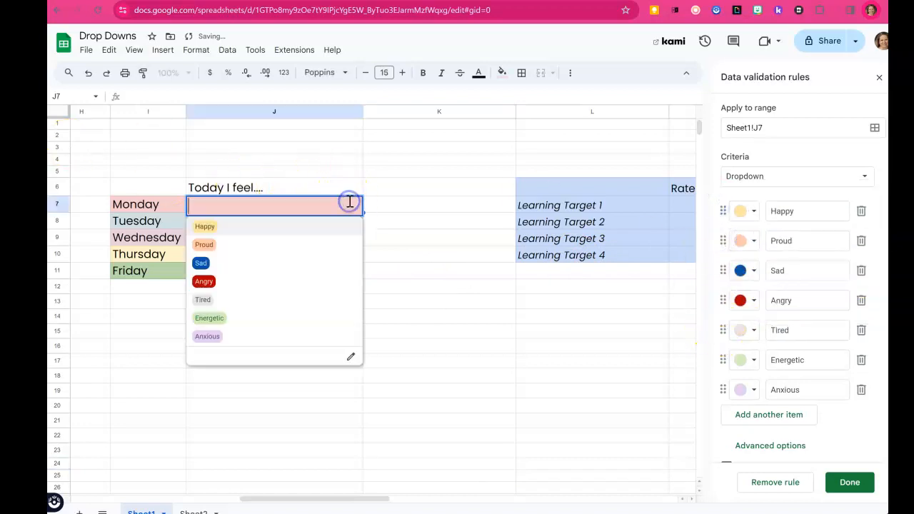
{"action": "left_click", "coordinate": [254, 227]}
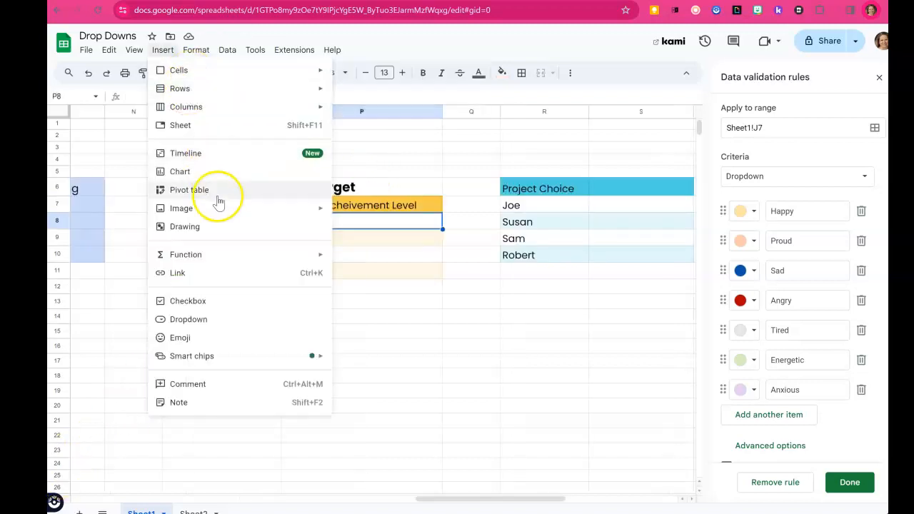
- Insert a dropdown in P8 with 4 - Mastered the skill, 3- Can execute skill on own, 2- Need help with this skill and 1- Struggle with this skill
{"action": "mouse_move", "coordinate": [222, 216]}
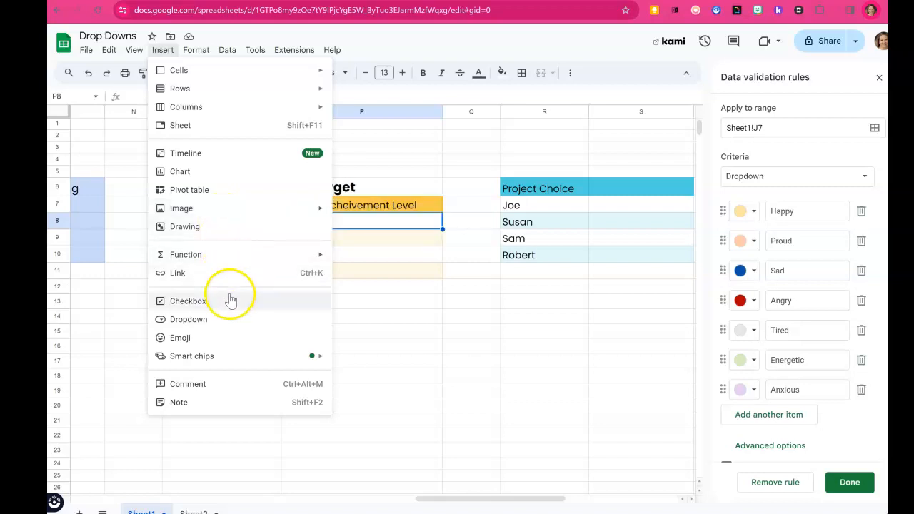
{"action": "left_click", "coordinate": [230, 320]}
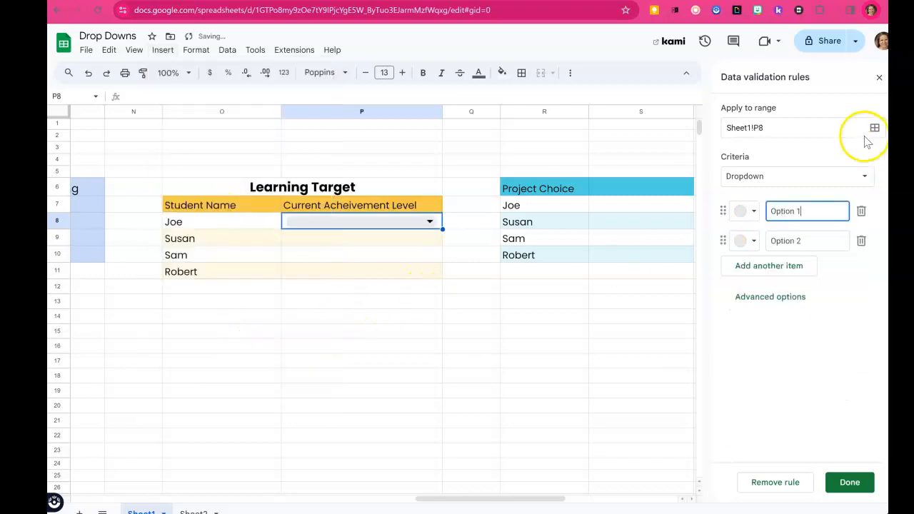
{"action": "triple_click", "coordinate": [798, 212]}
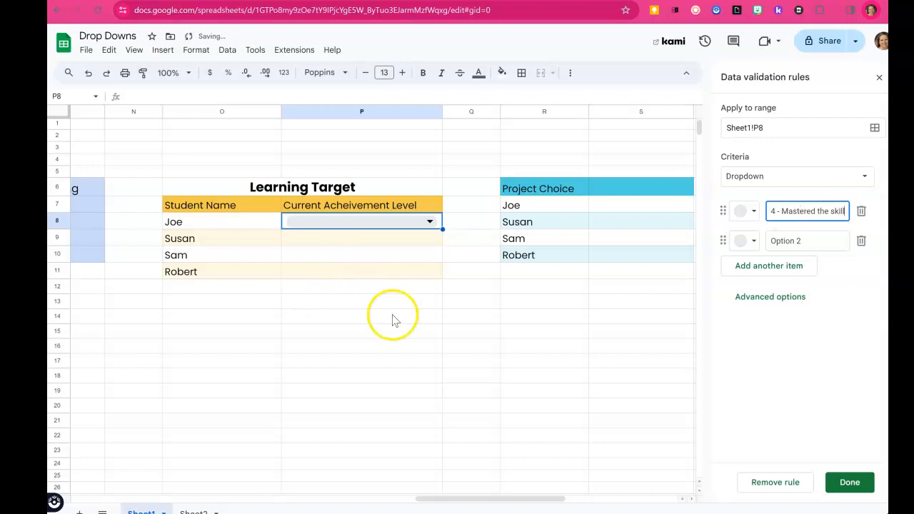
{"action": "left_click", "coordinate": [798, 243]}
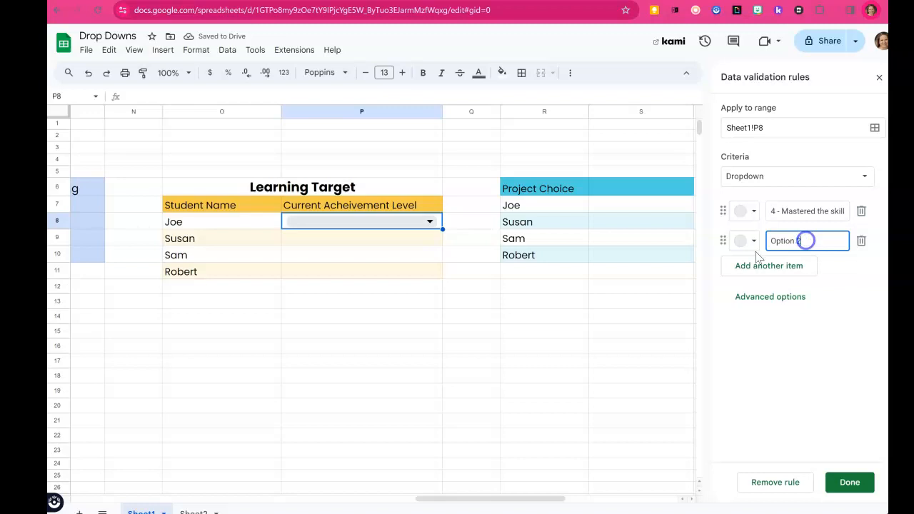
{"action": "type", "text": "3- Can execute skill on own 2- Need help with this skill 1- Struggle with this skill"}
- Choose 4 - Mastered the skill for the first student in P8 and extend the dropdown down to P11
{"action": "left_click", "coordinate": [429, 221]}
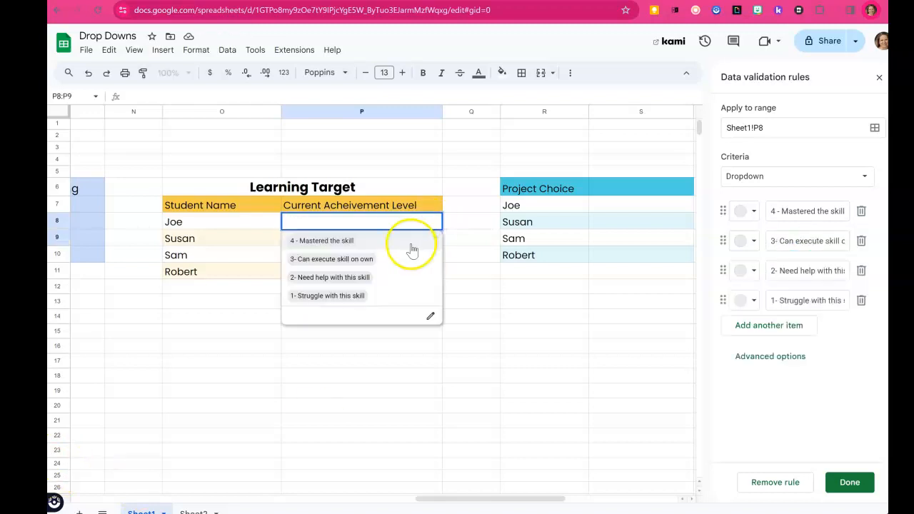
{"action": "left_click", "coordinate": [410, 243]}
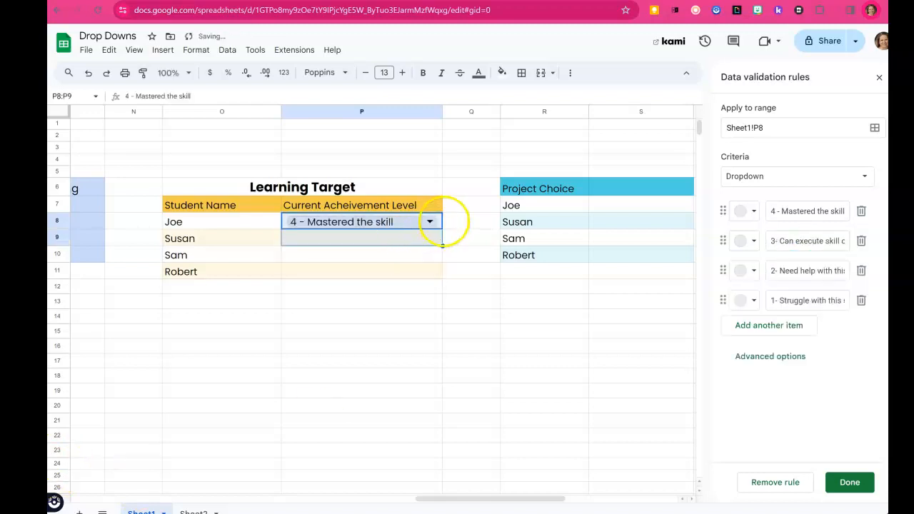
{"action": "left_click", "coordinate": [453, 211]}
{"action": "left_click", "coordinate": [440, 222]}
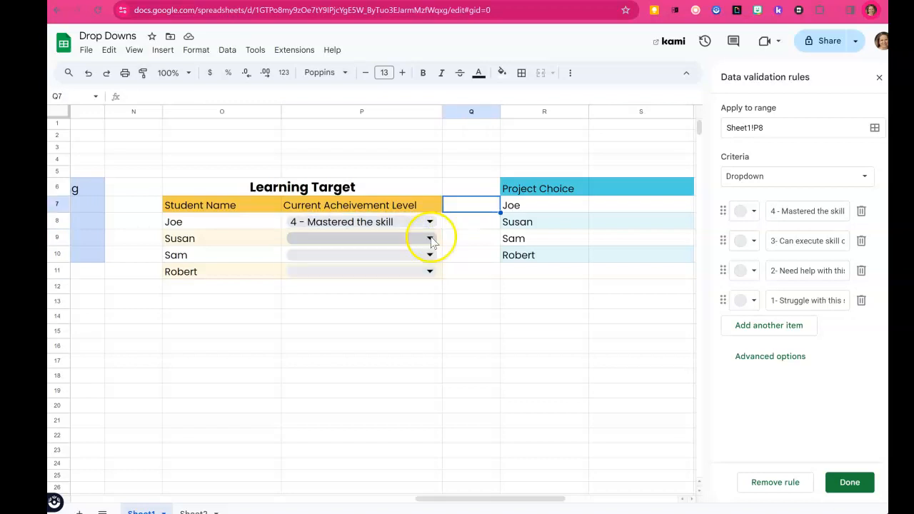
- Clear the achievement level chosen for the first student in P8, keeping its dropdown
{"action": "left_click", "coordinate": [430, 238]}
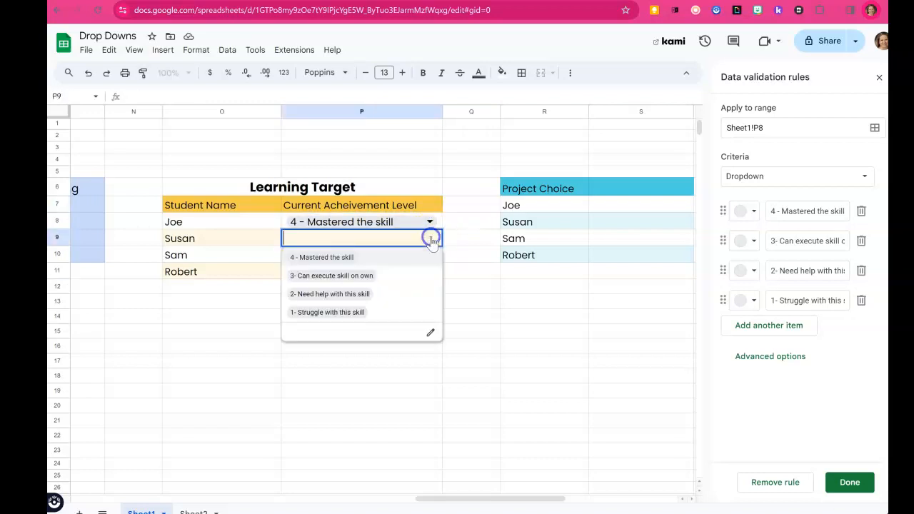
{"action": "left_click", "coordinate": [447, 209]}
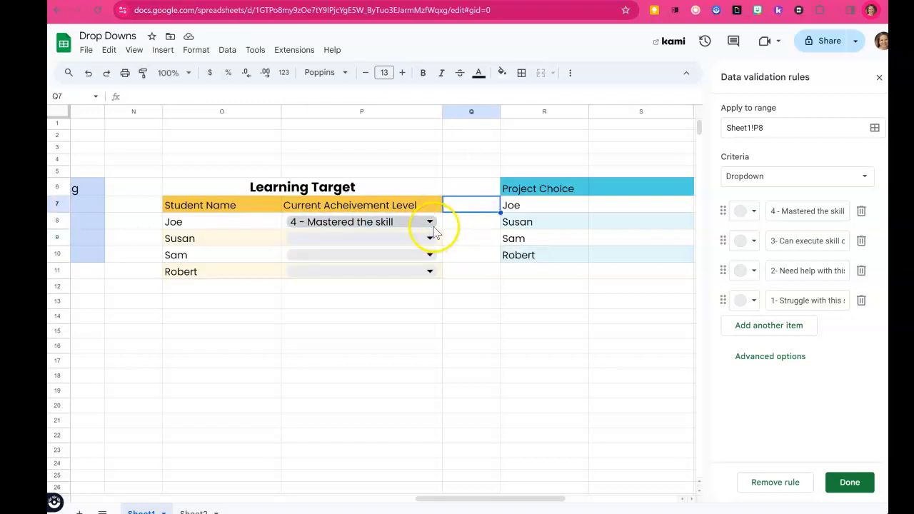
{"action": "left_click", "coordinate": [437, 224]}
{"action": "left_click", "coordinate": [445, 226]}
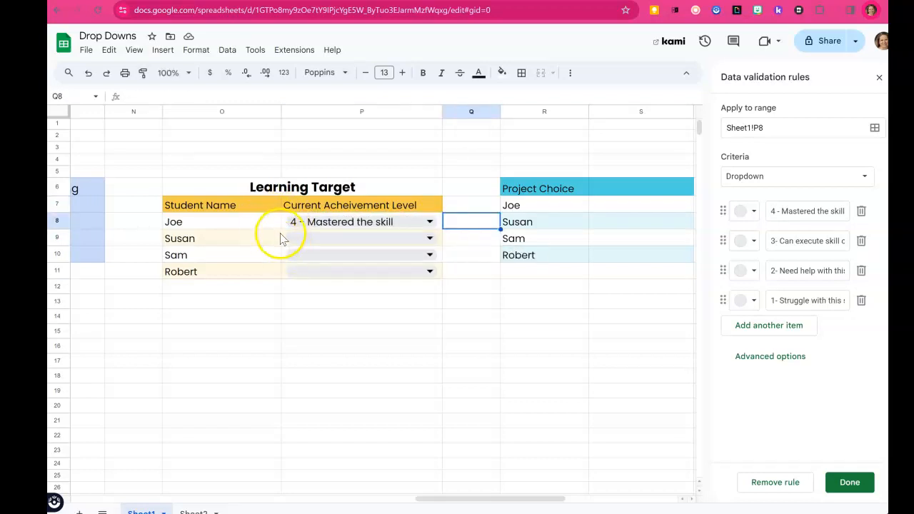
{"action": "left_click", "coordinate": [280, 225]}
{"action": "left_click", "coordinate": [285, 224]}
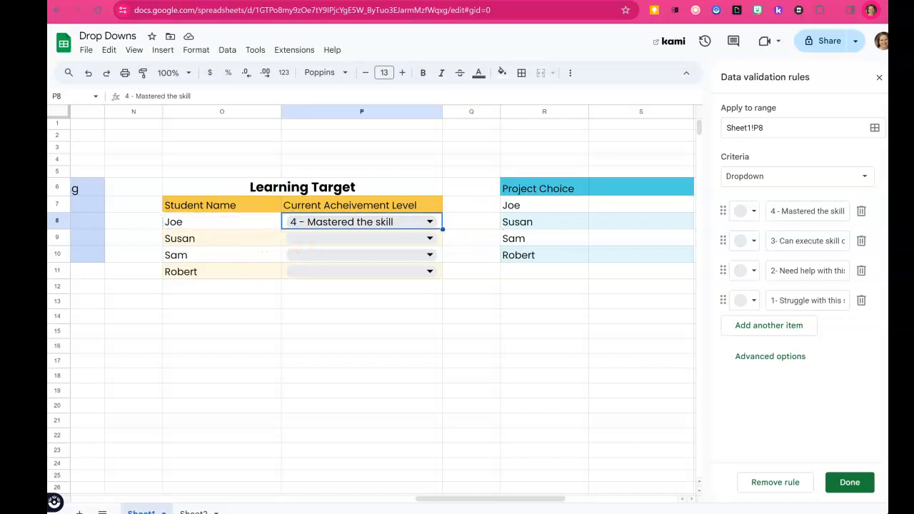
{"action": "key", "text": "Delete"}
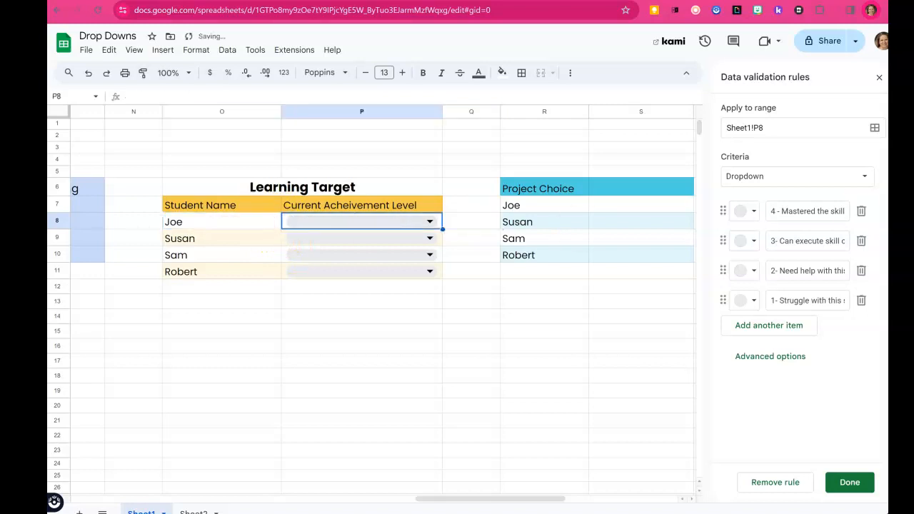
{"action": "left_click", "coordinate": [312, 346]}
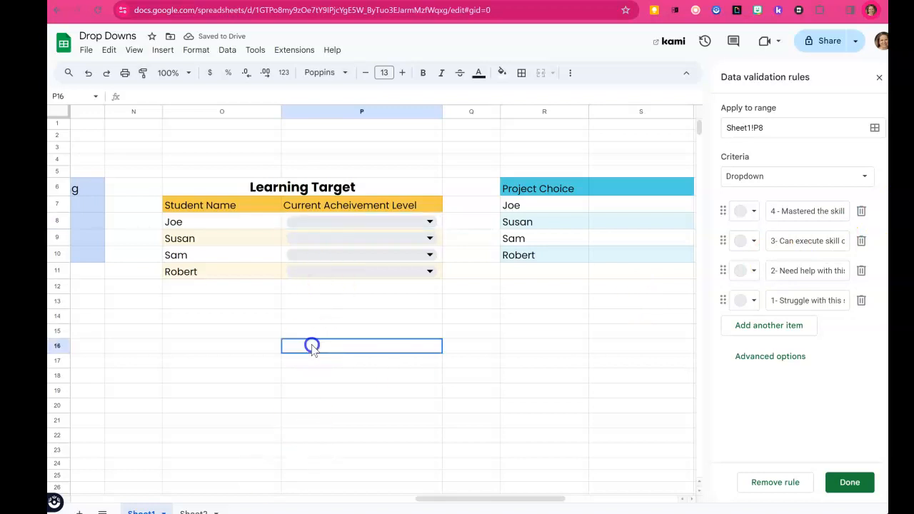
- Add a dropdown with the items Poster, e-book and comic strip to the Project Choice cells S7 to S10
{"action": "left_click_drag", "start_coordinate": [469, 498], "coordinate": [539, 499]}
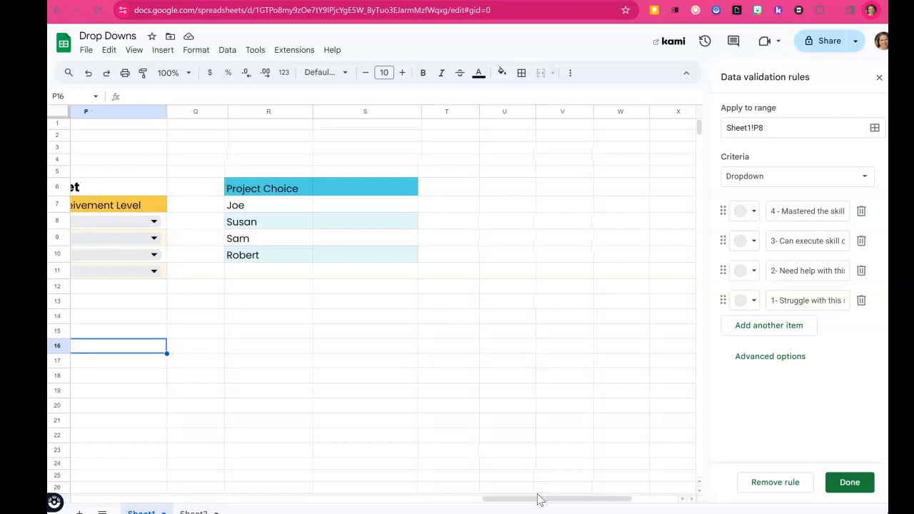
{"action": "left_click", "coordinate": [338, 207]}
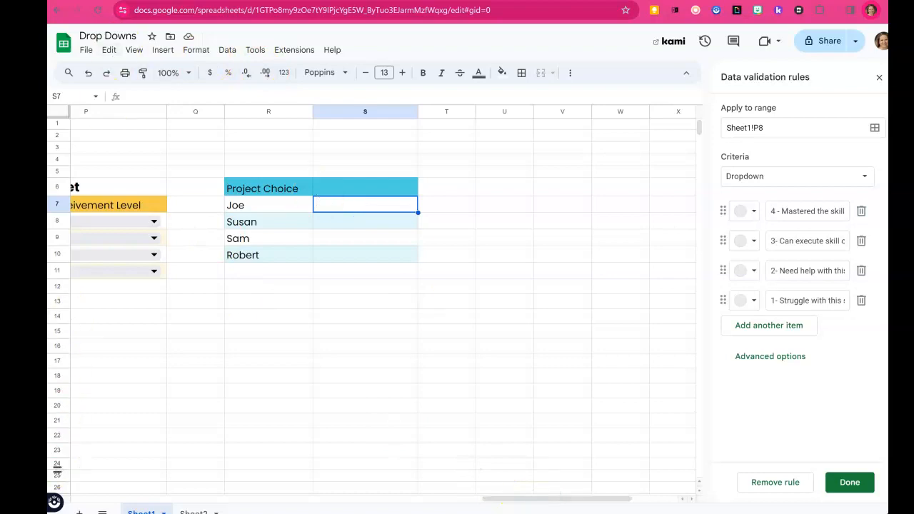
- Choose e-book as the first student's project in S7 and comic strip as the second student's in S8
{"action": "left_click", "coordinate": [379, 206]}
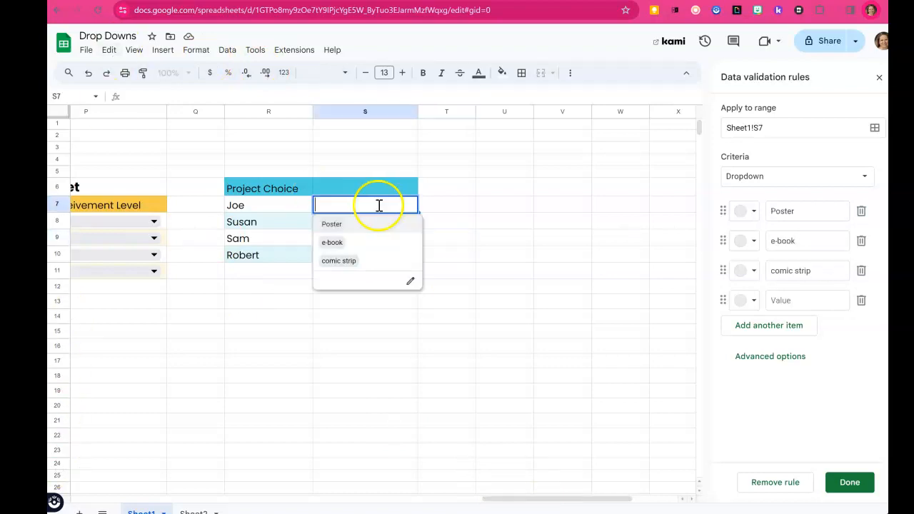
{"action": "left_click", "coordinate": [372, 240]}
{"action": "left_click", "coordinate": [371, 227]}
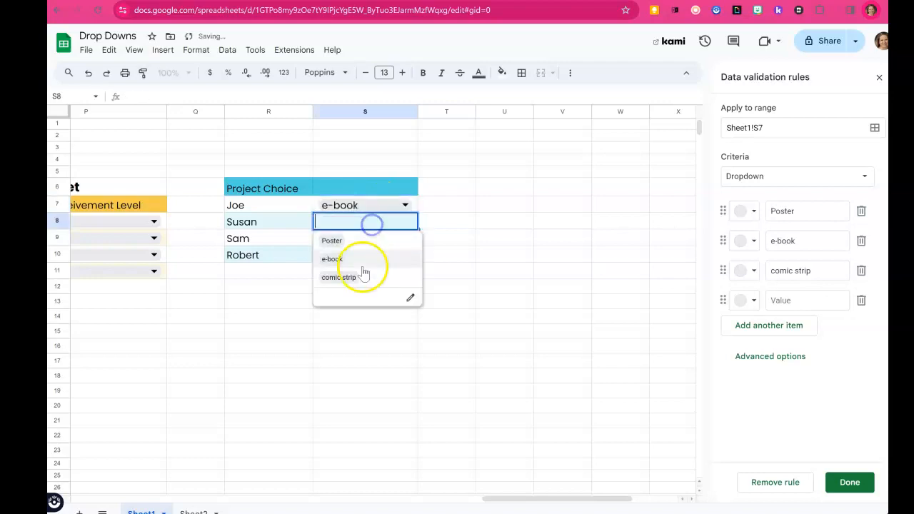
{"action": "left_click", "coordinate": [359, 273]}
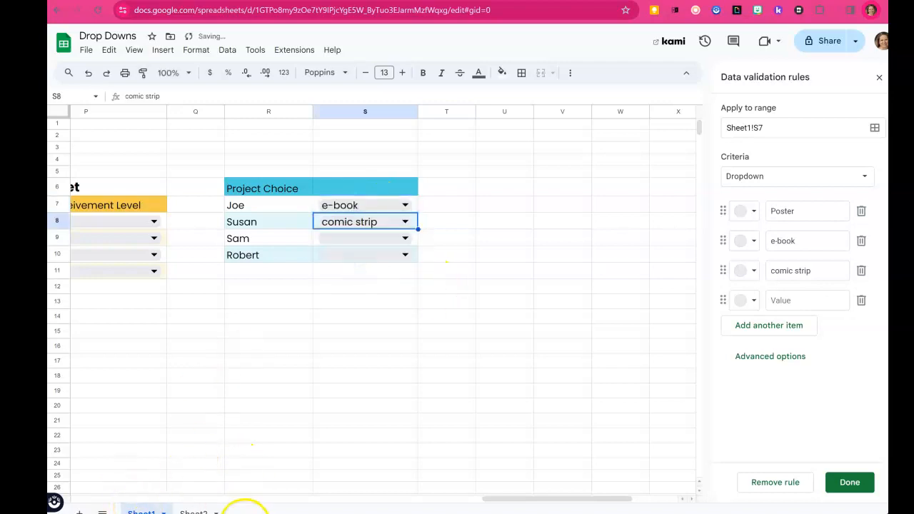
- Duplicate Sheet1 and clear the station assignments in A4:C4 of the copy
{"action": "left_click_drag", "start_coordinate": [485, 499], "coordinate": [74, 513]}
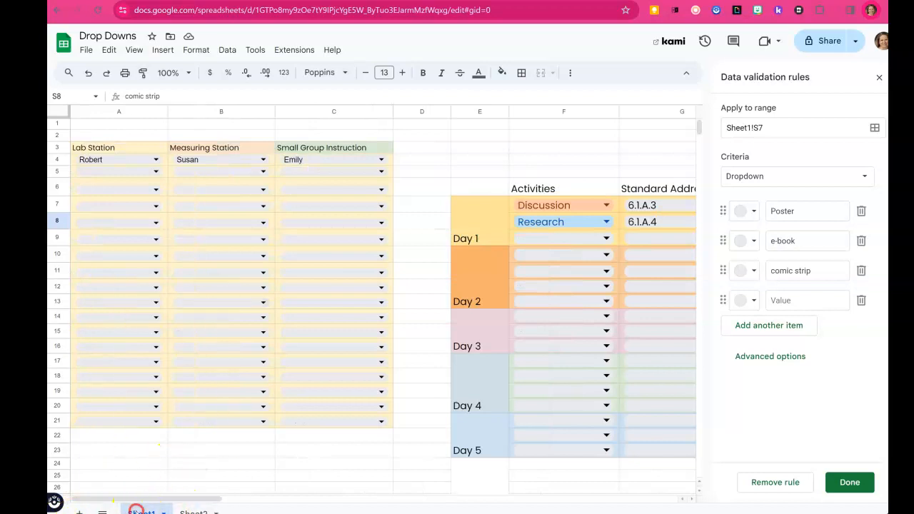
{"action": "right_click", "coordinate": [136, 510]}
{"action": "left_click", "coordinate": [182, 333]}
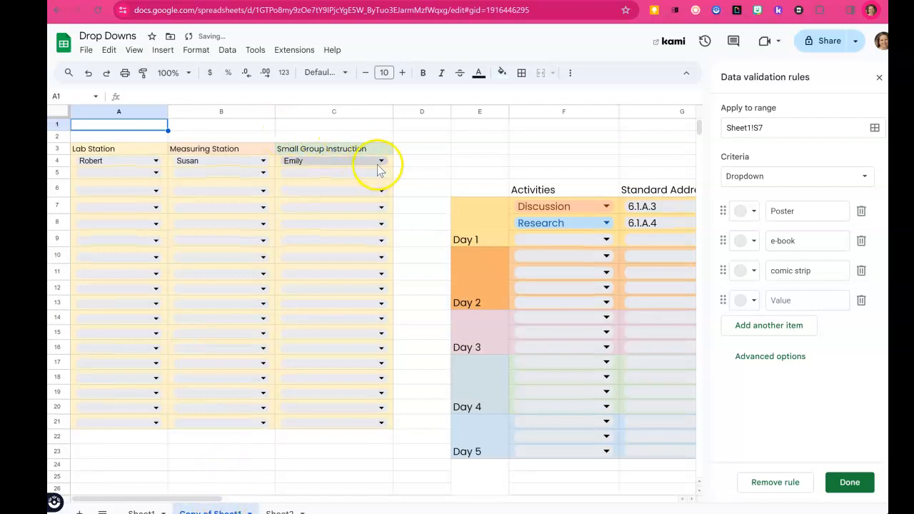
{"action": "left_click_drag", "start_coordinate": [375, 163], "coordinate": [139, 167]}
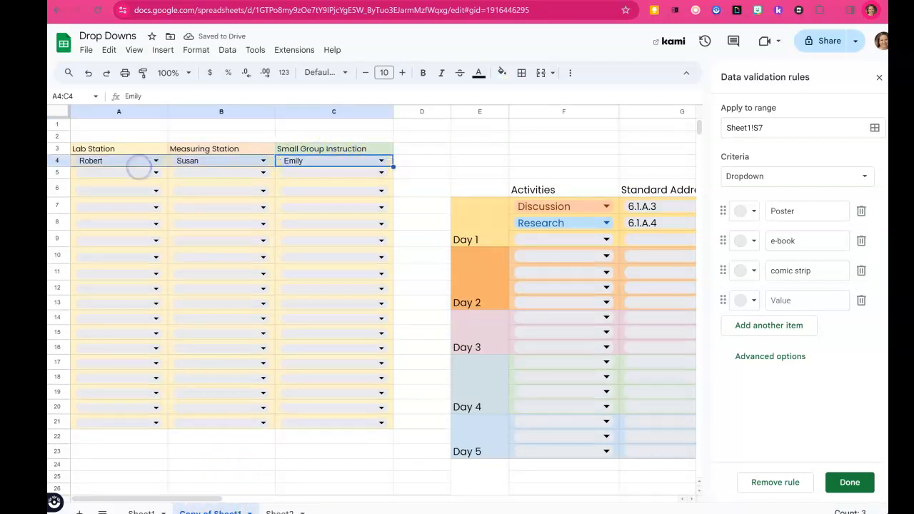
{"action": "key", "text": "Delete"}
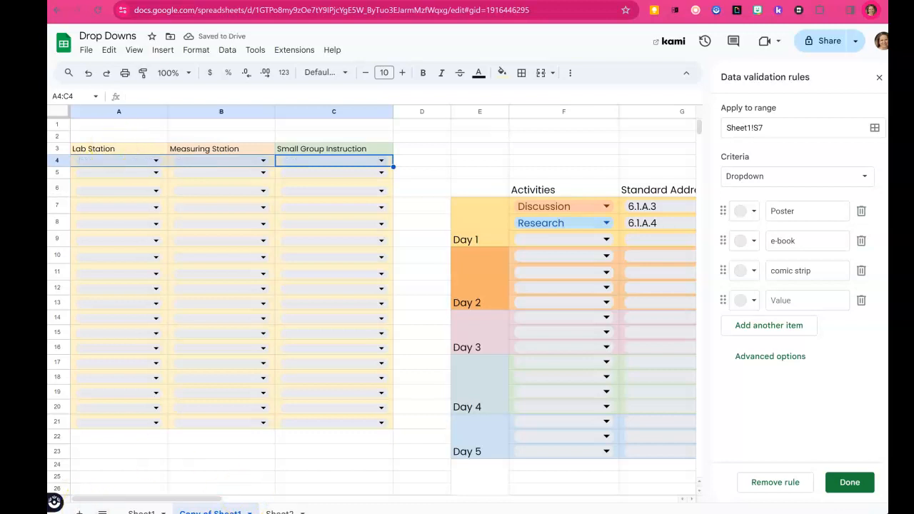
- View the original Sheet1 for comparison and return to its copy
{"action": "left_click", "coordinate": [143, 512]}
{"action": "left_click_drag", "start_coordinate": [410, 495], "coordinate": [93, 500]}
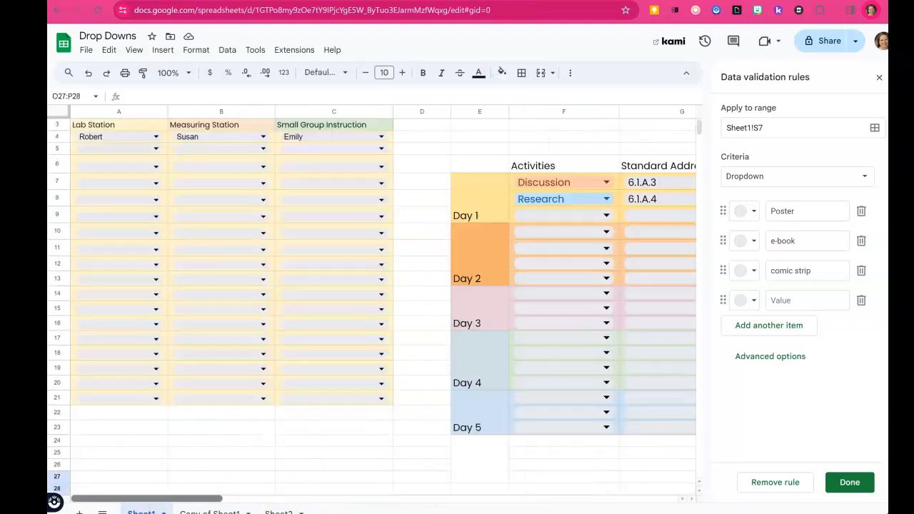
{"action": "left_click", "coordinate": [214, 511]}
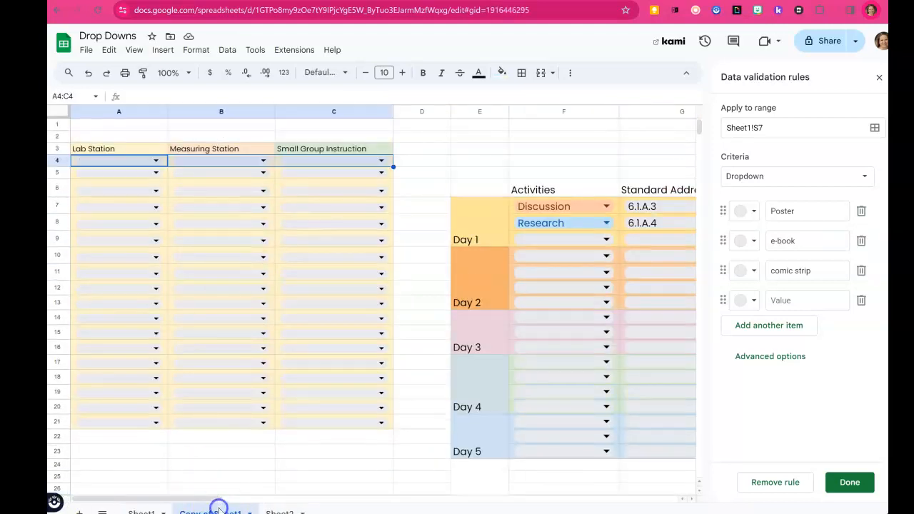